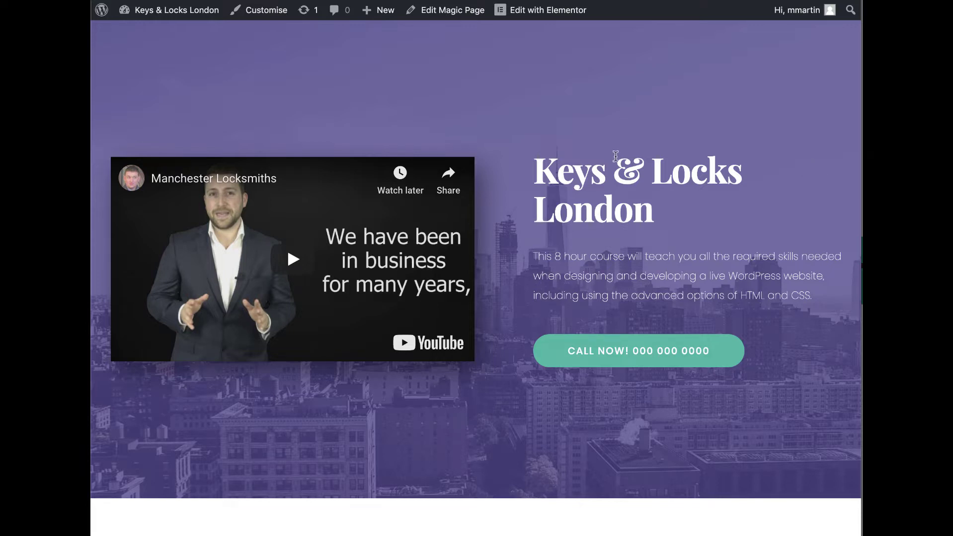
Scroll down and back up the Keys & Locks London location page
scroll(595, 165, down, 10)
scroll(595, 165, up, 10)
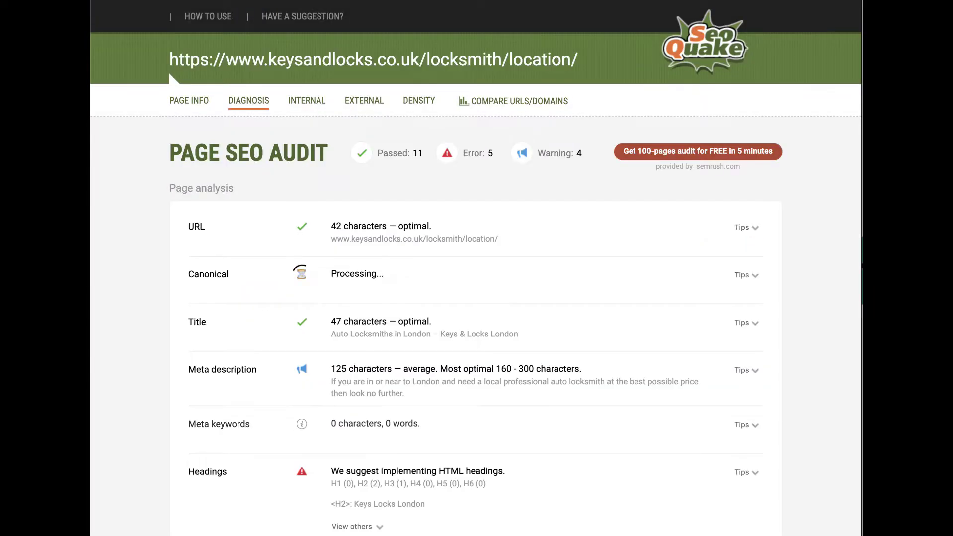
Scroll through the SeoQuake audit results: 11 passed, 5 errors, 4 warnings
scroll(307, 283, down, 15)
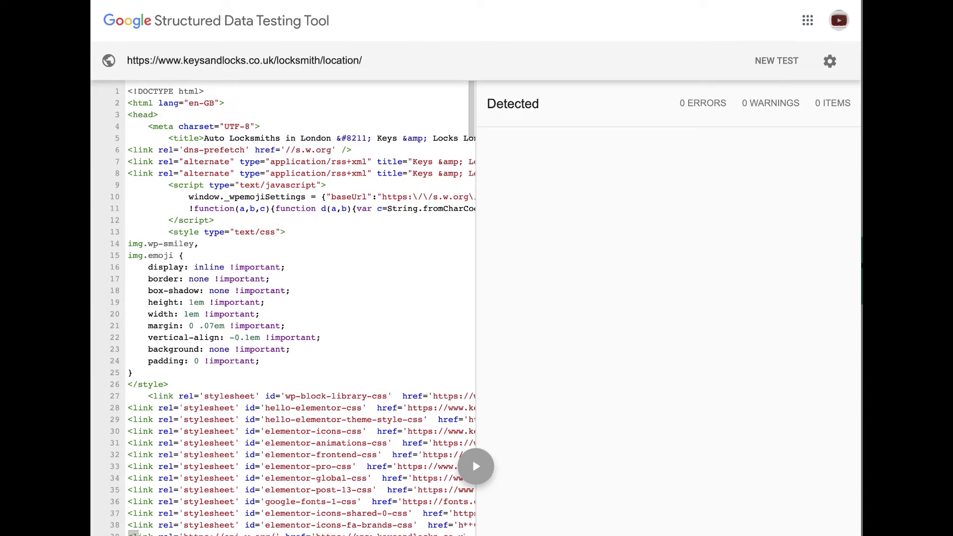
Close the Structured Data Testing Tool tab showing 0 detected items
key(ctrl+w)
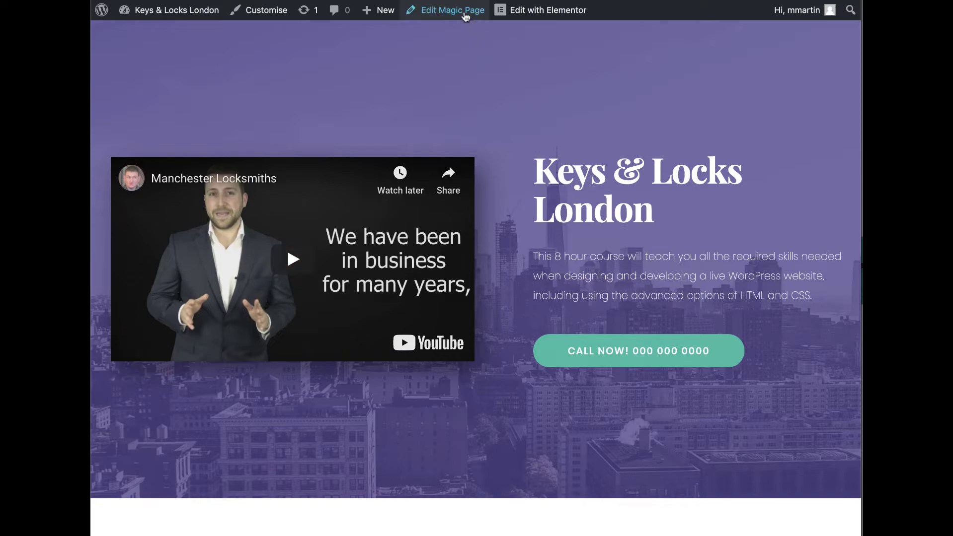
Edit the location Magic Page, choose Advanced Schema Builder for JSON-LD Schema, and open the builder
click(465, 14)
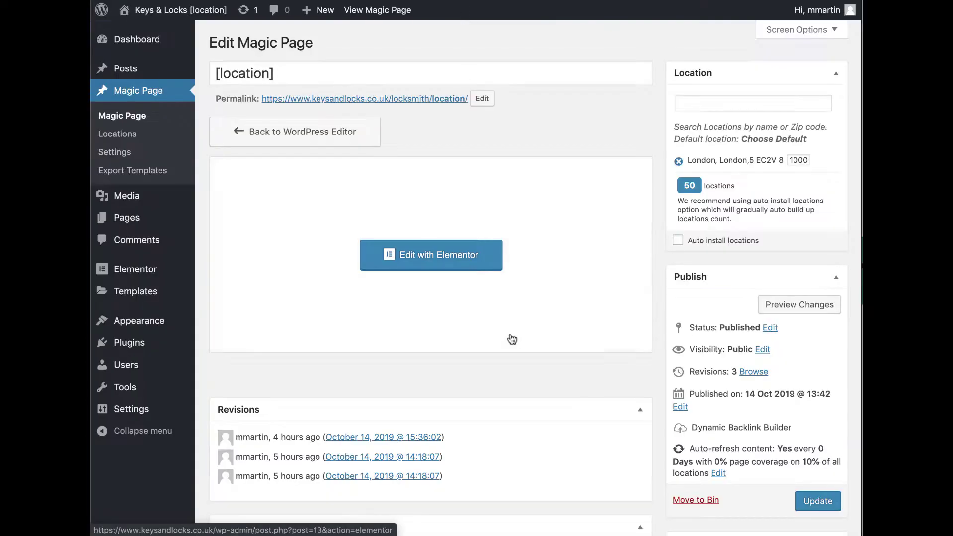
scroll(536, 352, down, 4)
scroll(562, 363, down, 15)
scroll(561, 366, up, 8)
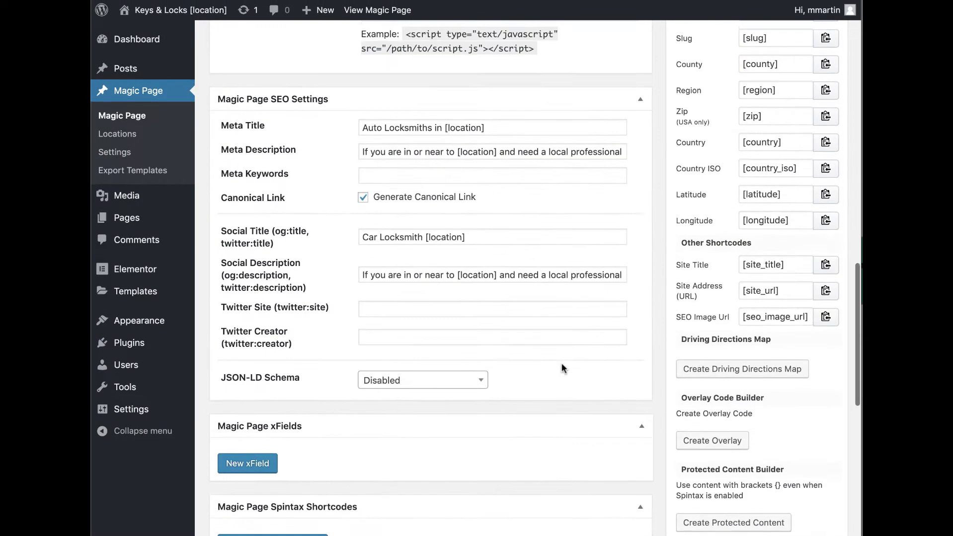
click(479, 392)
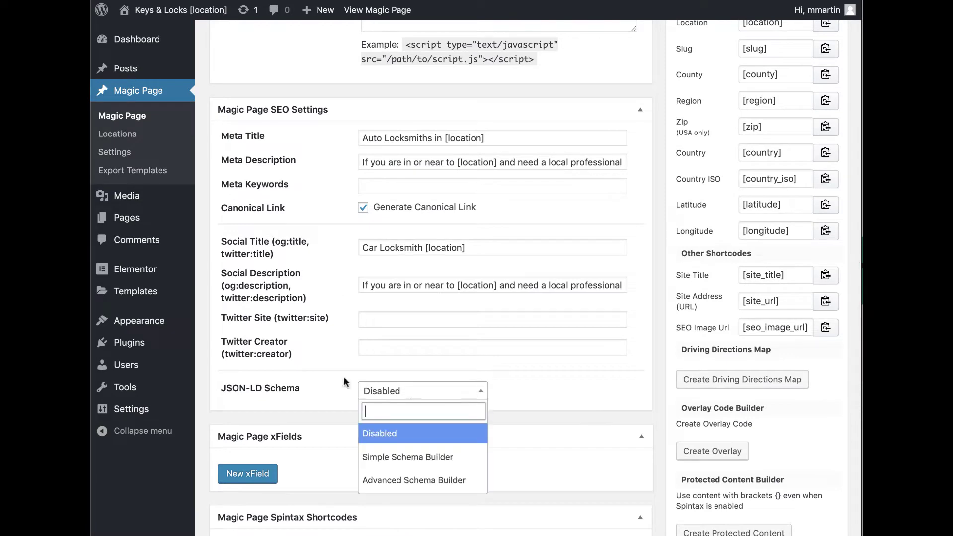
click(384, 482)
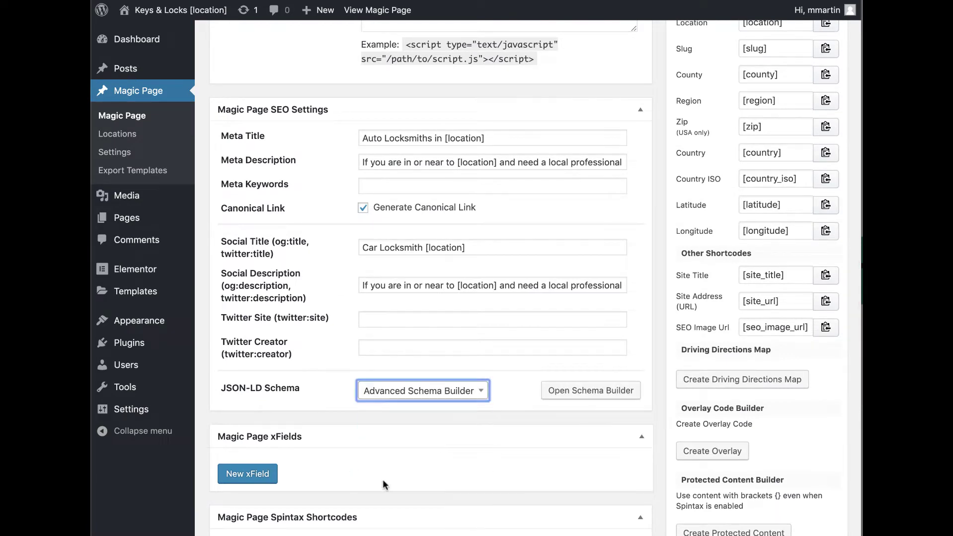
click(564, 397)
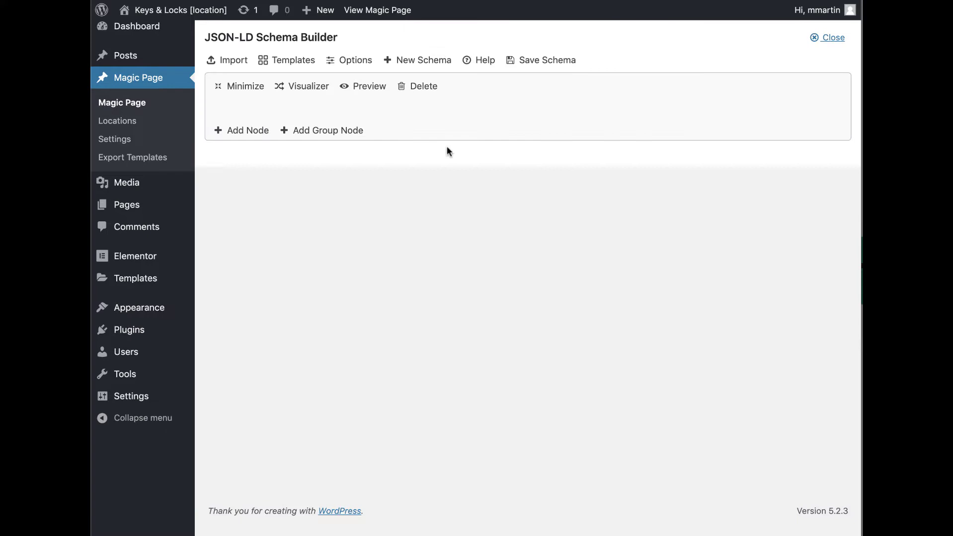
Browse the schema templates and shared catalog, then return to Your Schemas
click(289, 60)
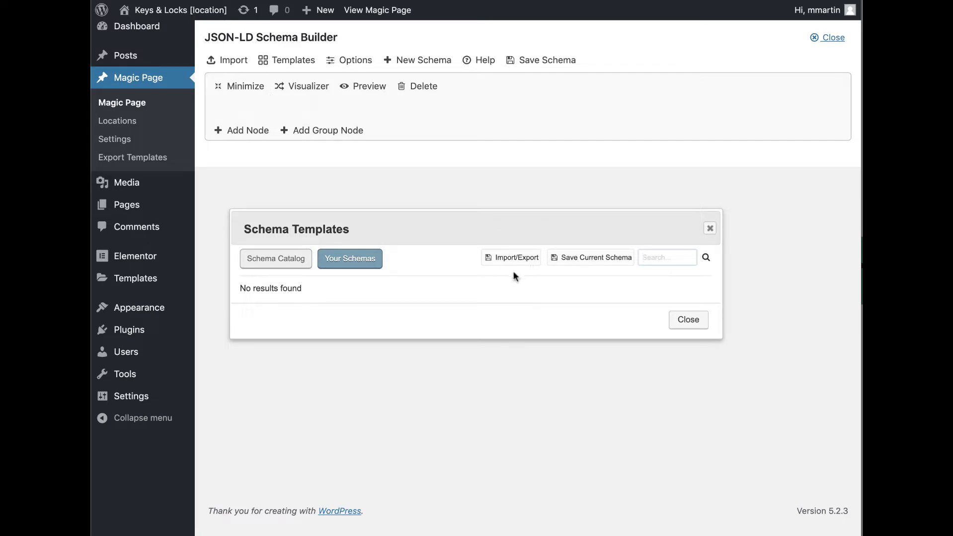
click(283, 264)
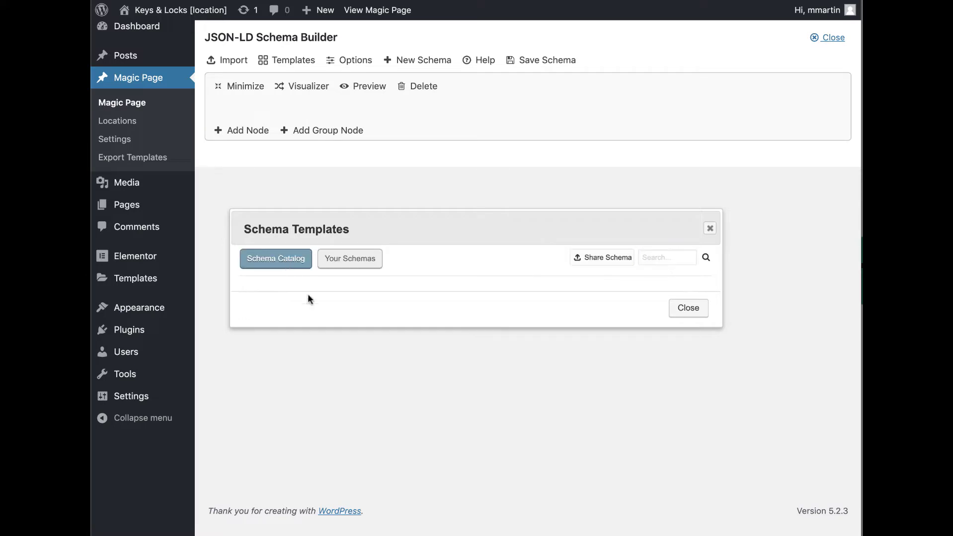
click(357, 262)
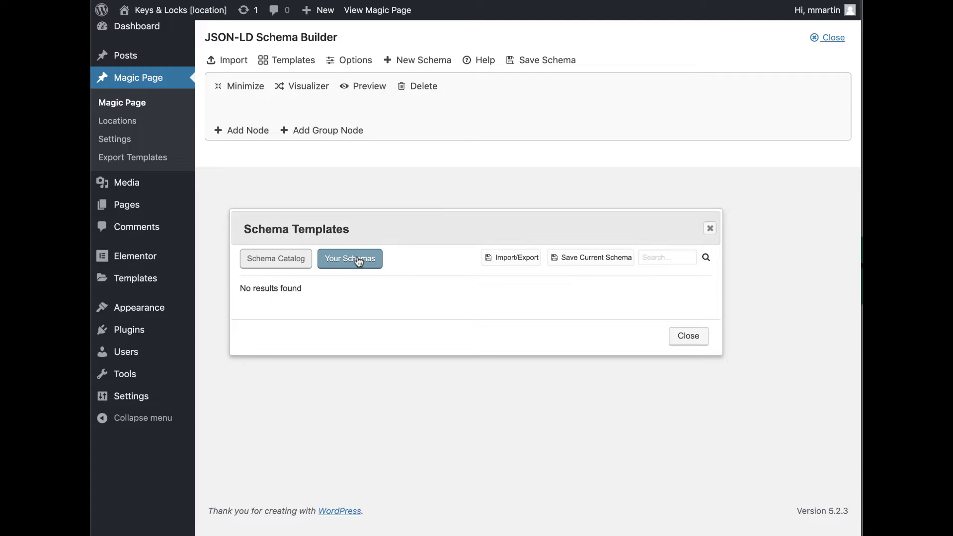
Import magic-page-json-schemas-2019-10-14.json and load its auto locksmith schema into the builder
click(506, 260)
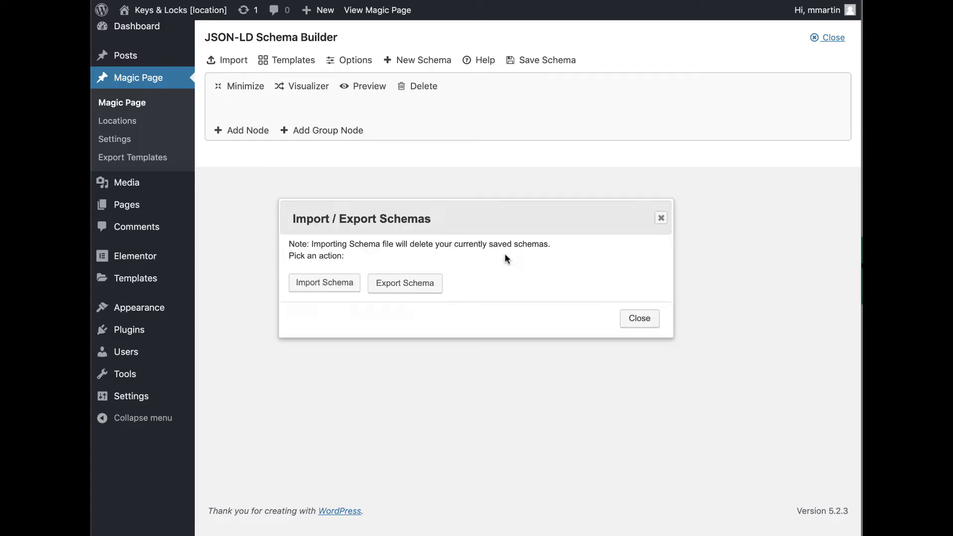
click(340, 281)
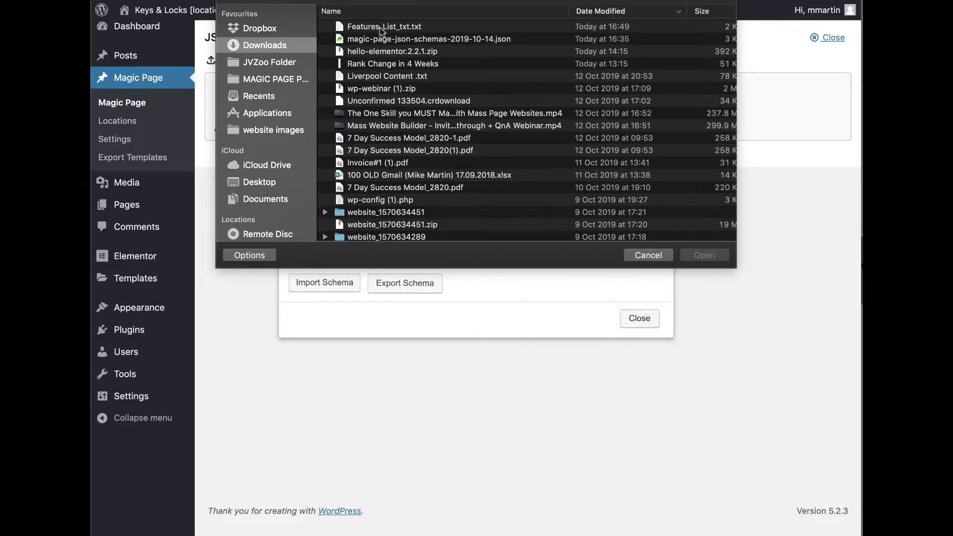
double_click(441, 40)
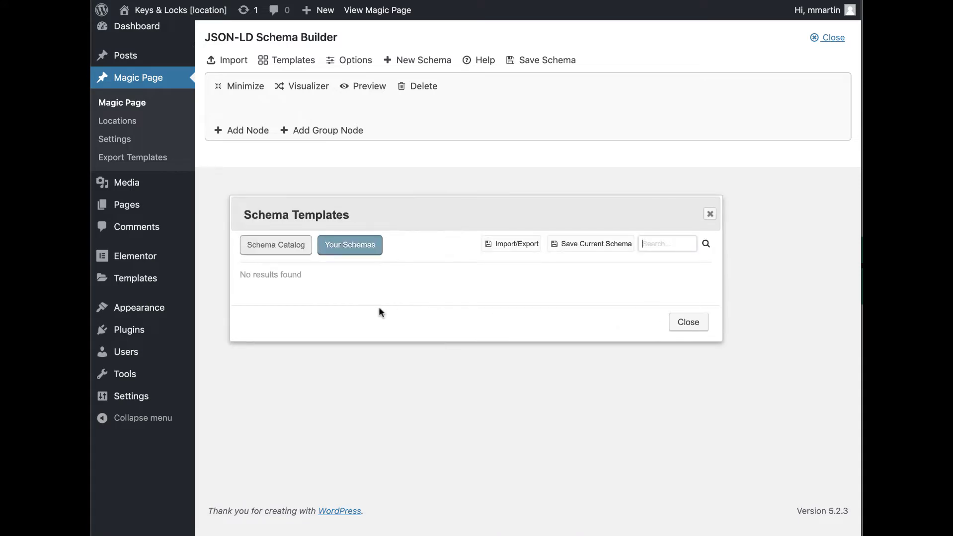
click(287, 279)
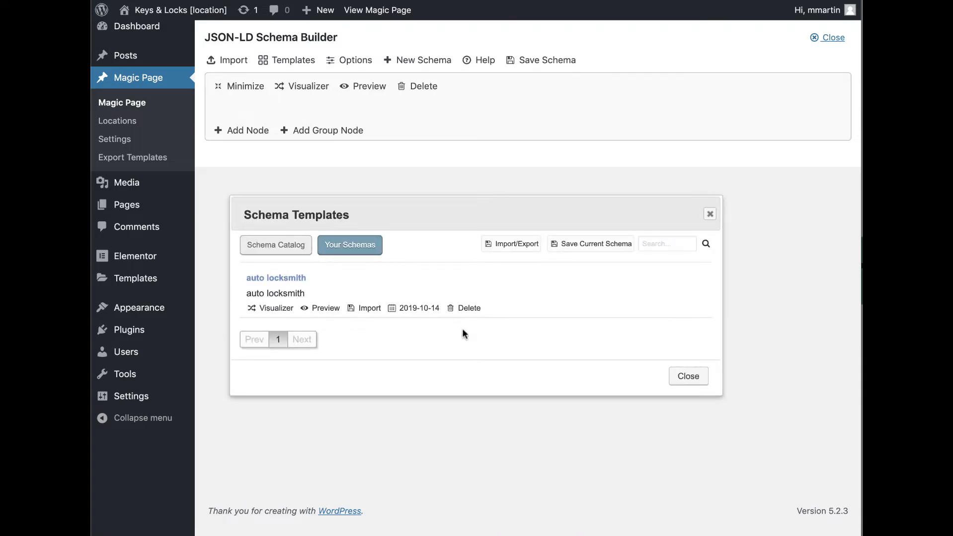
click(367, 309)
click(324, 334)
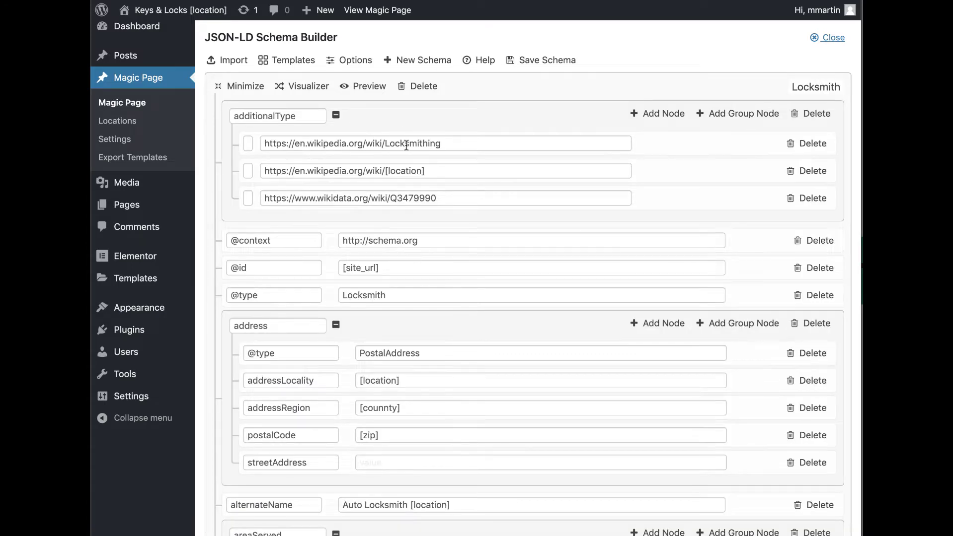
scroll(443, 218, down, 3)
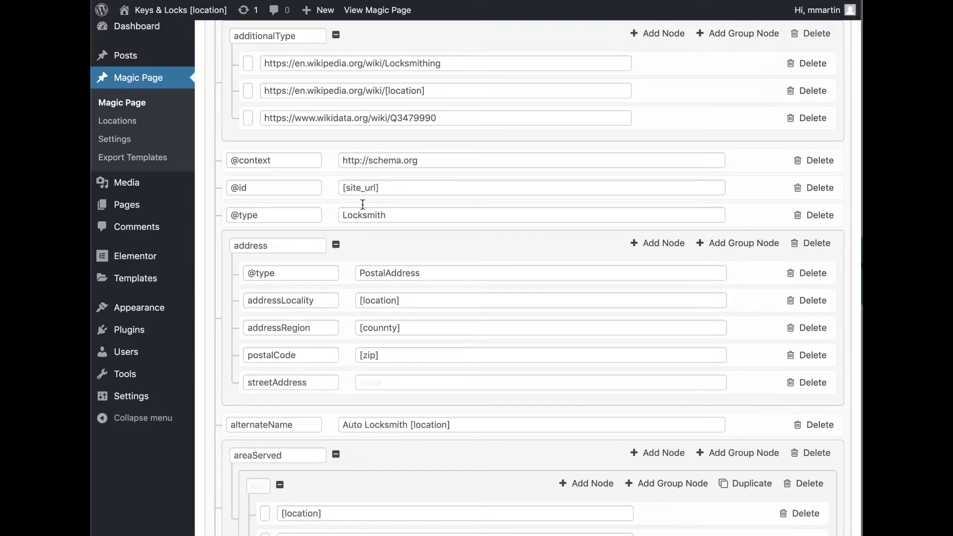
scroll(440, 219, down, 8)
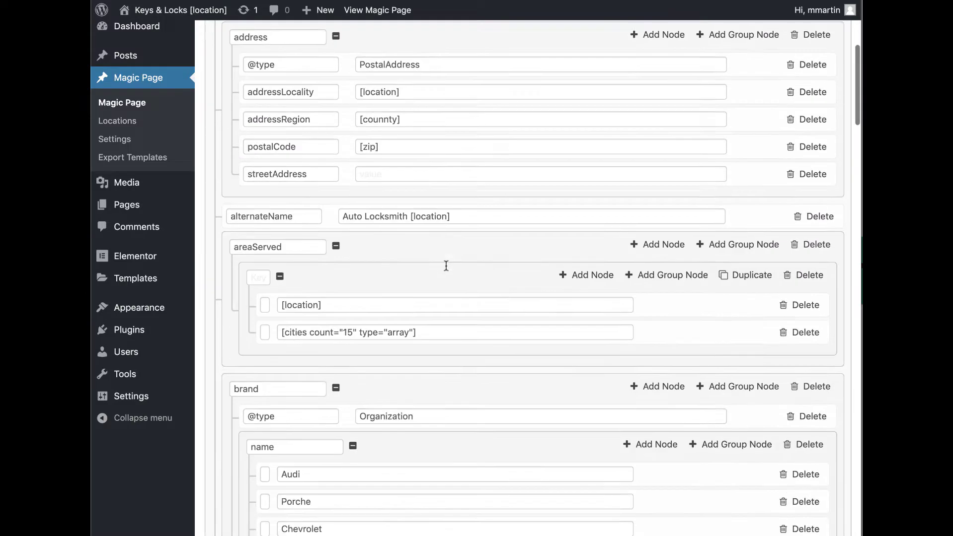
scroll(446, 266, down, 2)
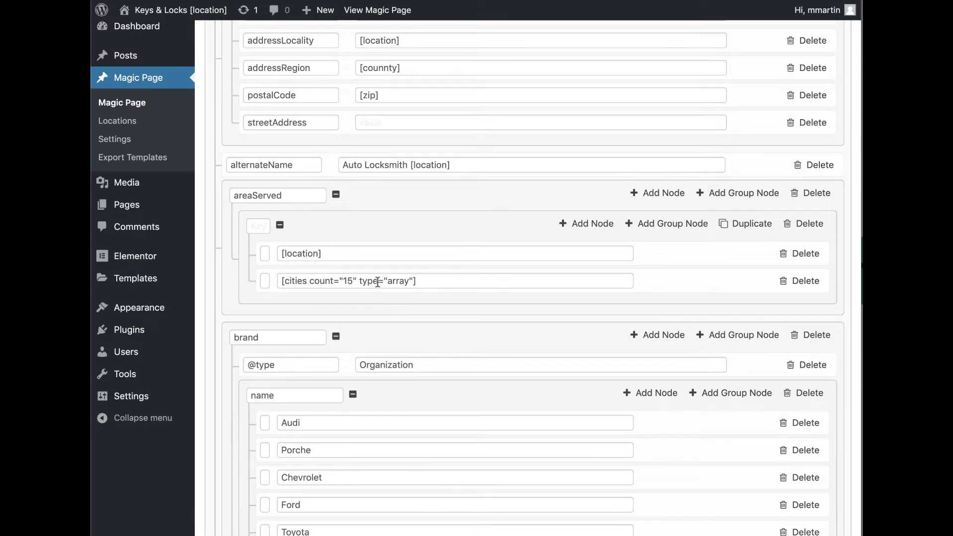
scroll(447, 281, down, 6)
scroll(447, 281, up, 6)
scroll(447, 281, down, 9)
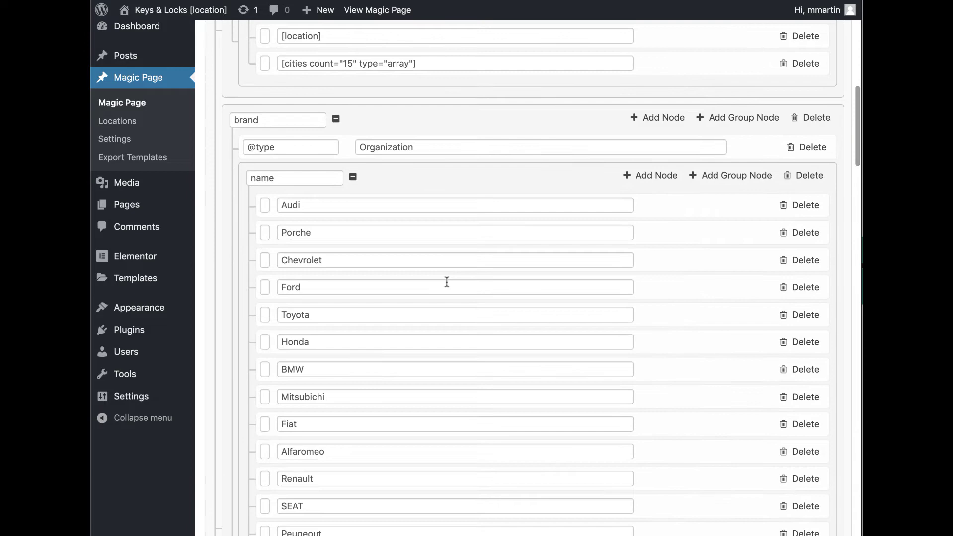
scroll(446, 282, down, 3)
scroll(417, 206, down, 18)
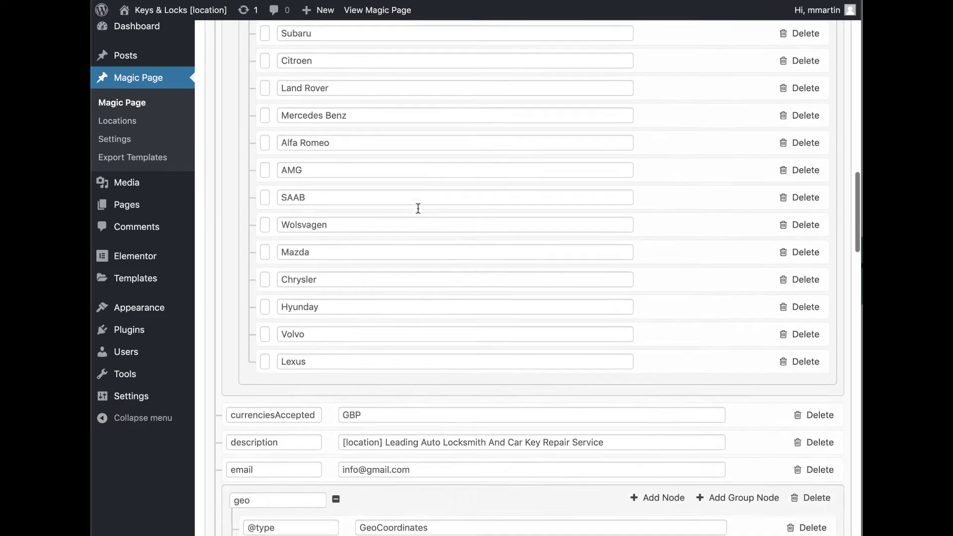
scroll(418, 208, down, 10)
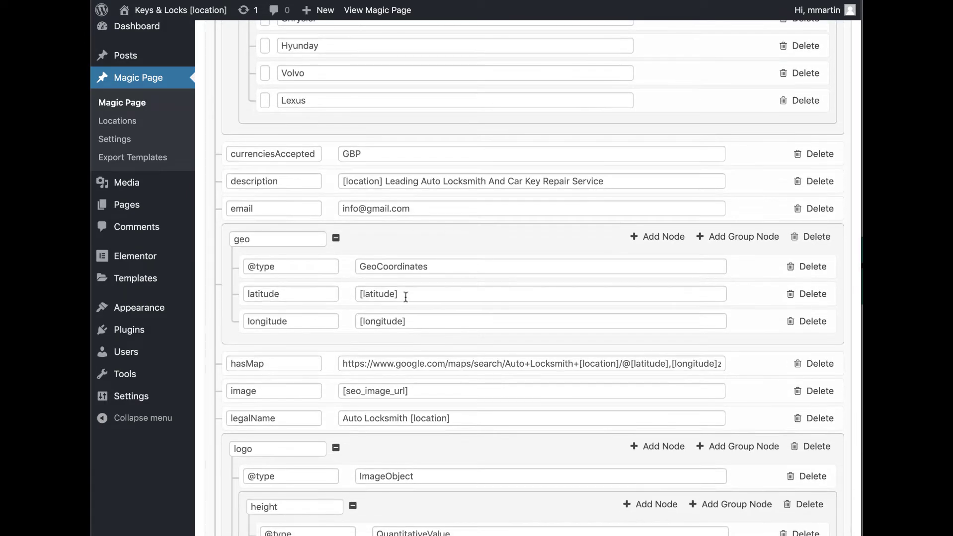
scroll(433, 279, down, 4)
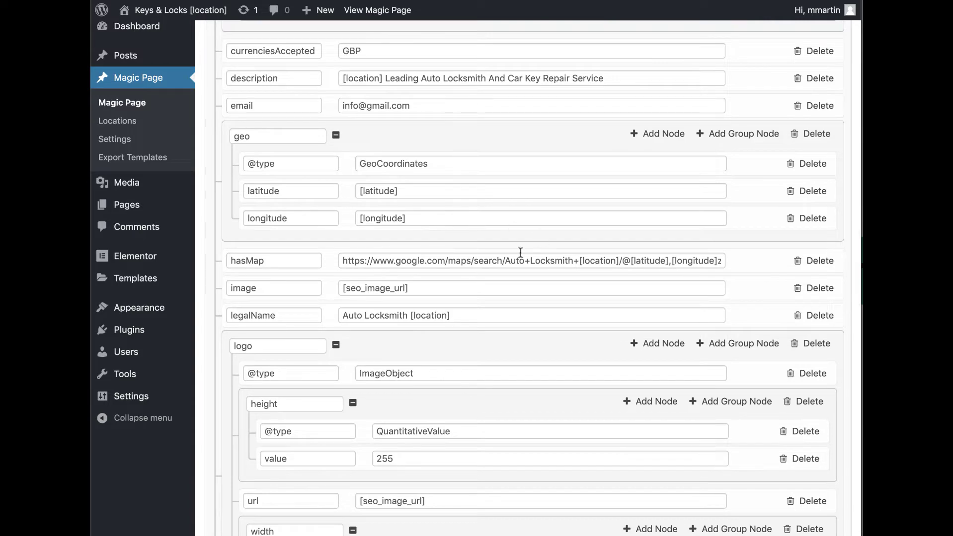
scroll(461, 292, down, 17)
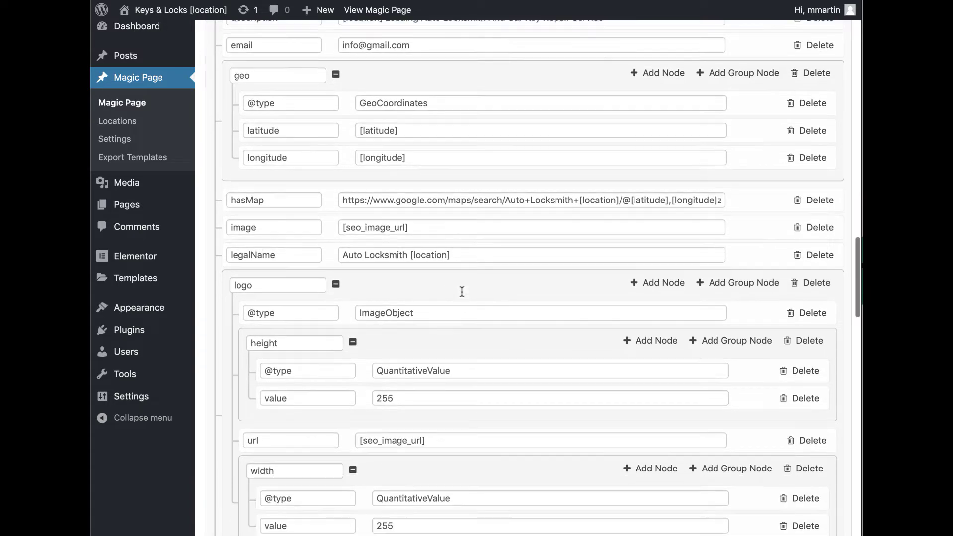
scroll(461, 293, down, 5)
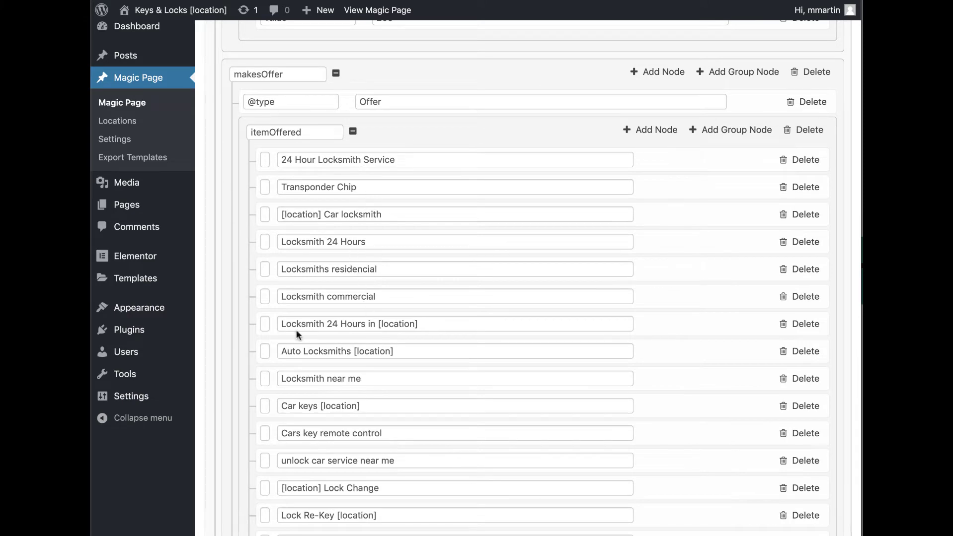
scroll(449, 351, down, 20)
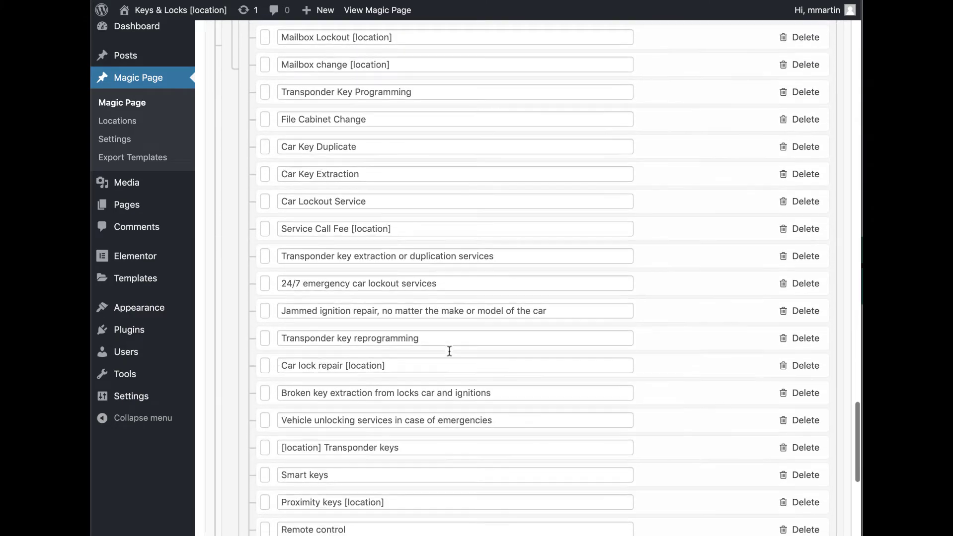
scroll(413, 338, down, 13)
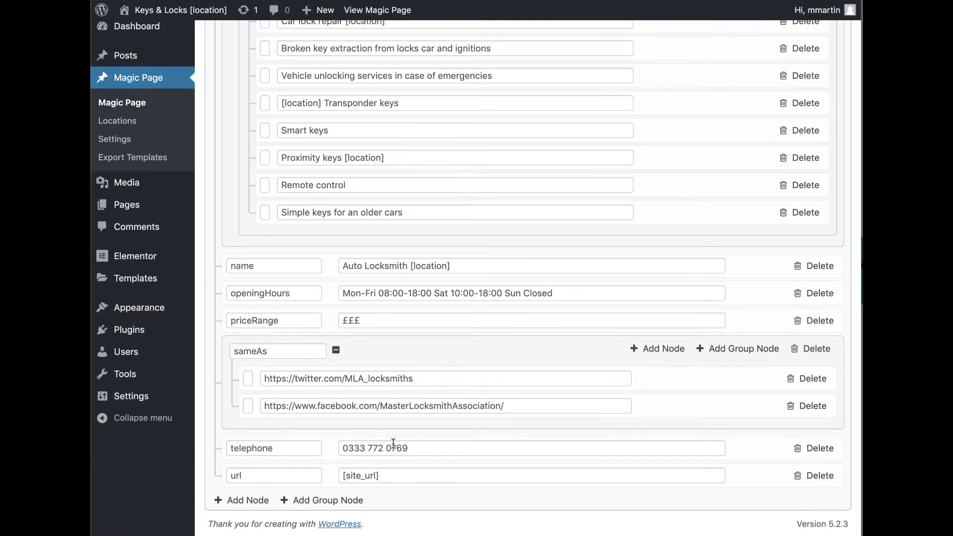
scroll(552, 237, up, 20)
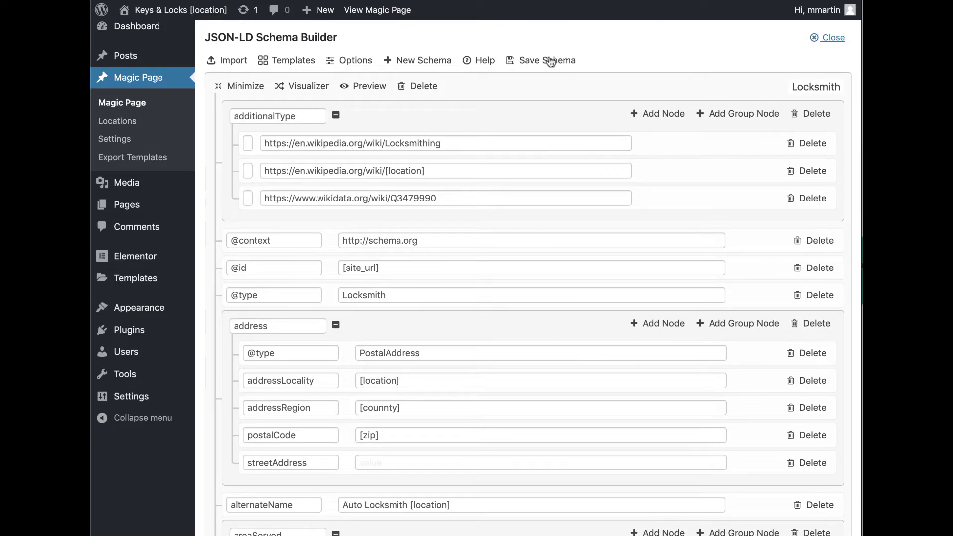
Save the Locksmith schema, return to the page editor, and reopen its JSON-LD schema builder
click(546, 63)
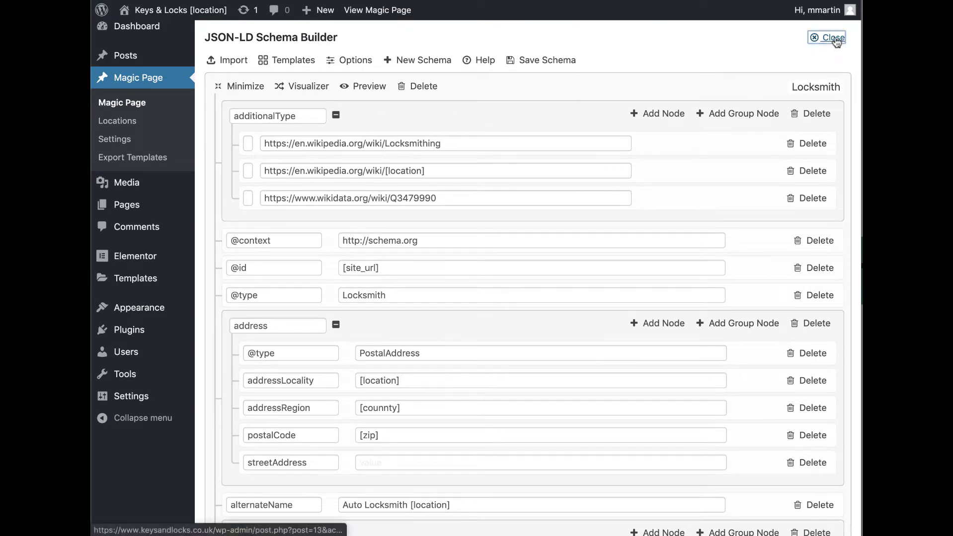
click(847, 43)
scroll(793, 124, down, 4)
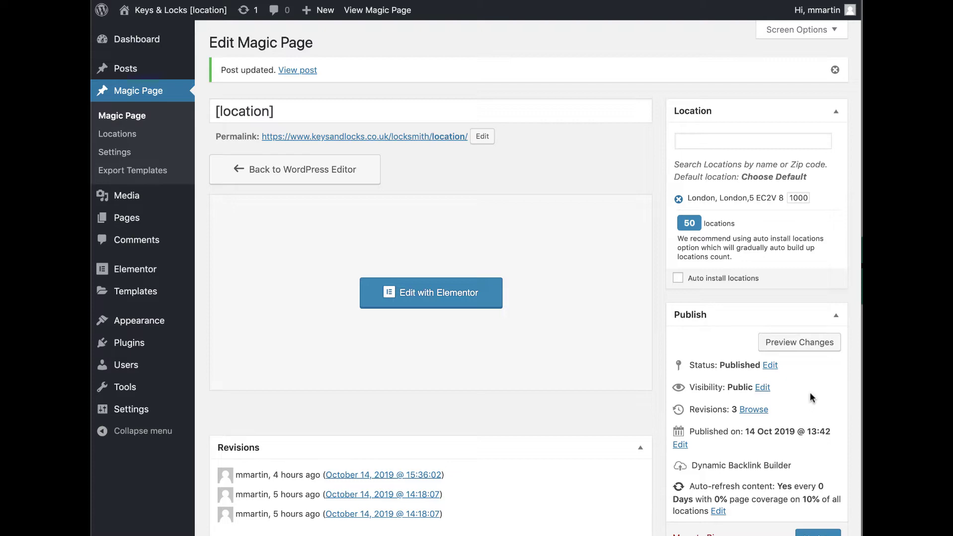
scroll(529, 288, down, 10)
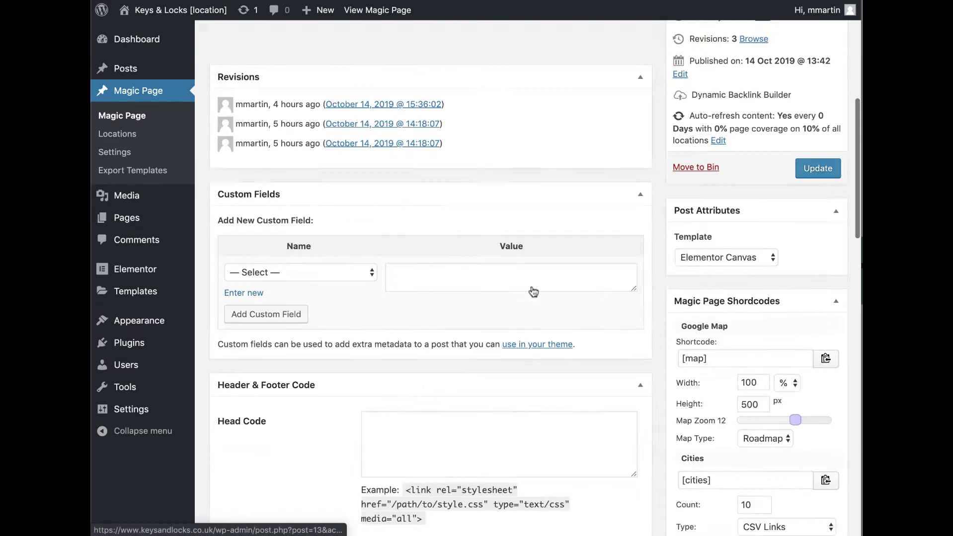
scroll(530, 290, down, 10)
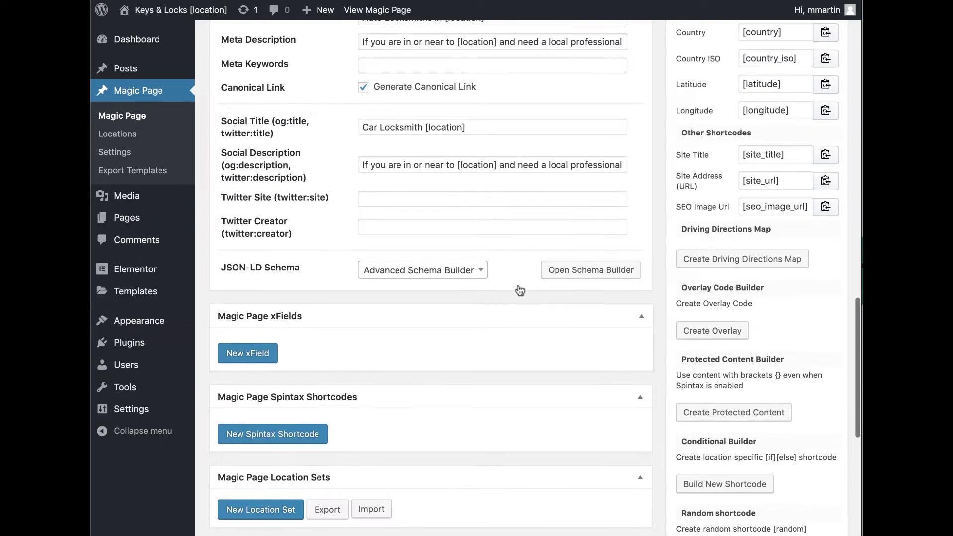
click(575, 276)
scroll(421, 286, down, 2)
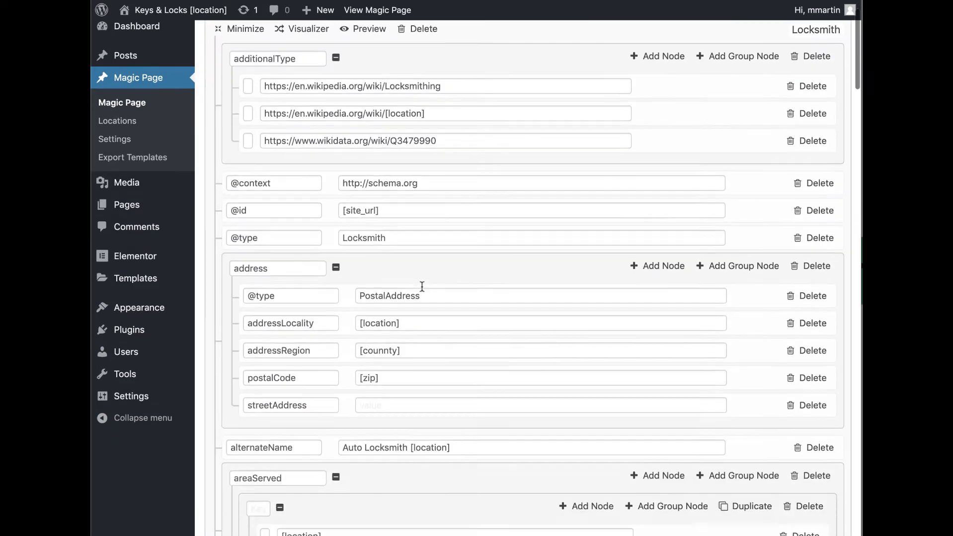
scroll(381, 123, down, 10)
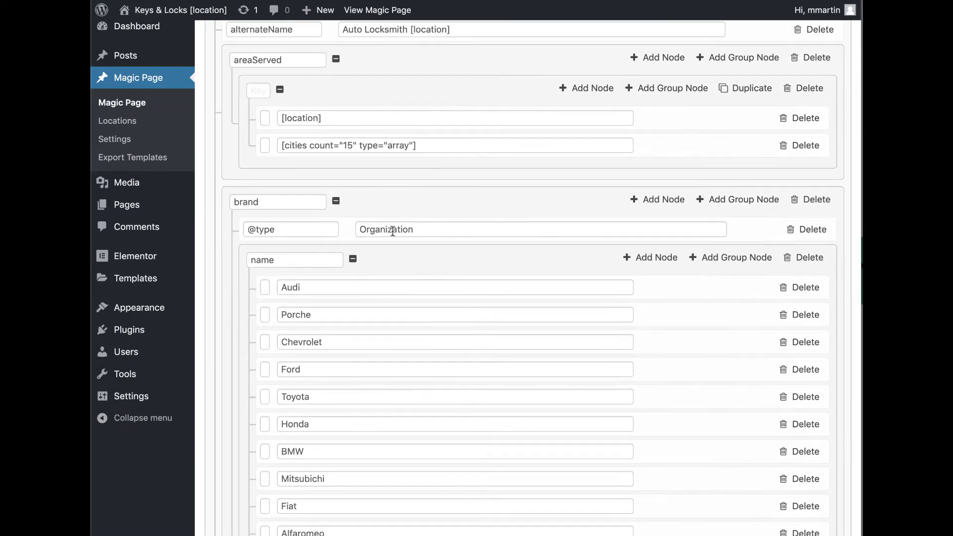
scroll(391, 226, down, 18)
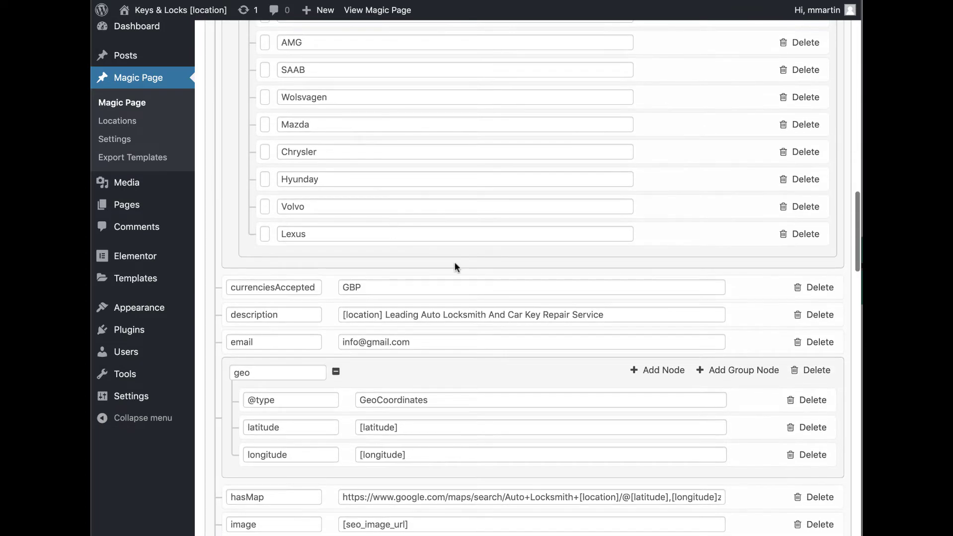
scroll(454, 261, down, 4)
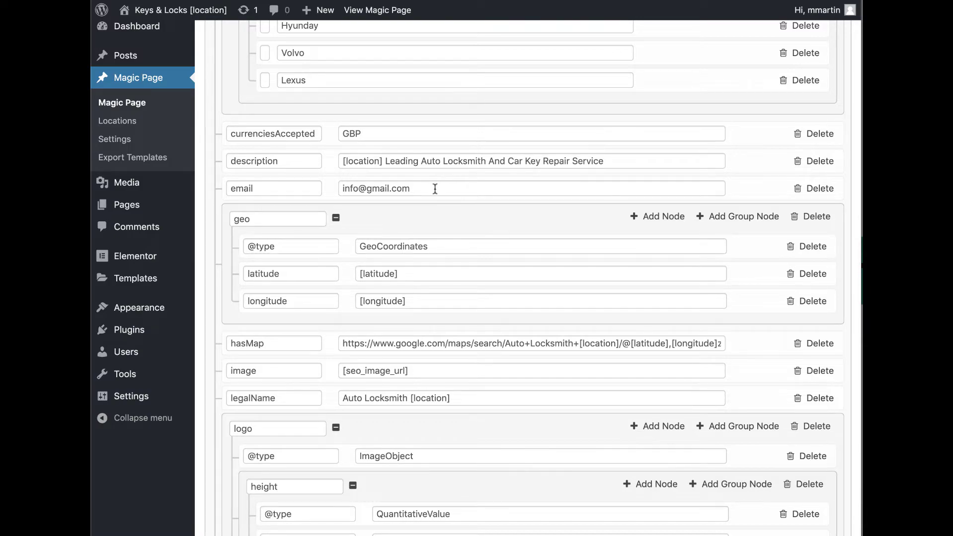
scroll(493, 228, down, 20)
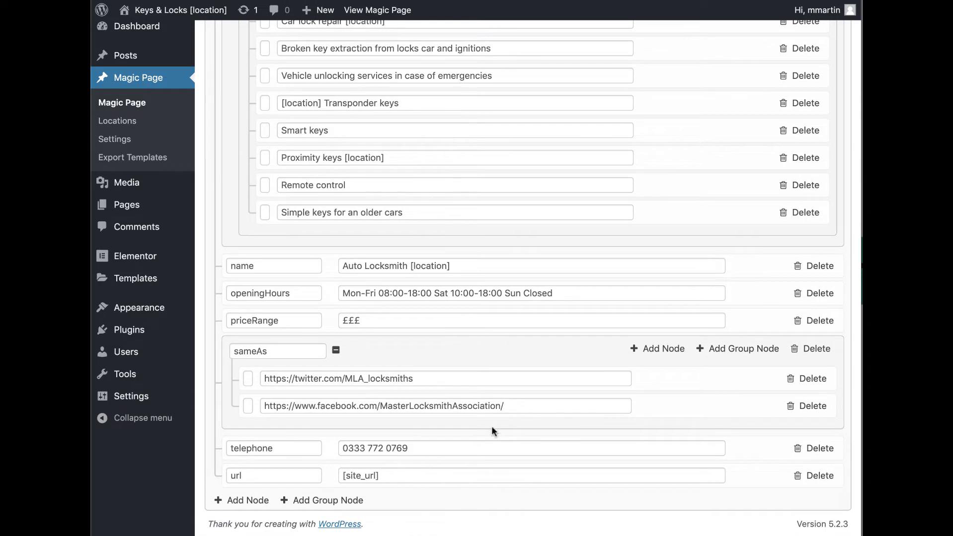
scroll(496, 298, up, 20)
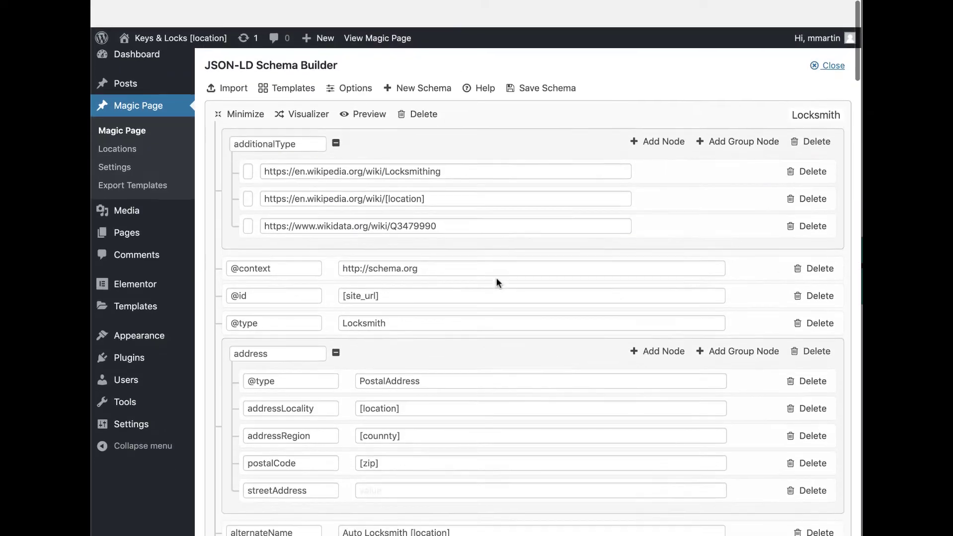
View the live London Magic Page and bring up its SeoQuake audit
click(378, 10)
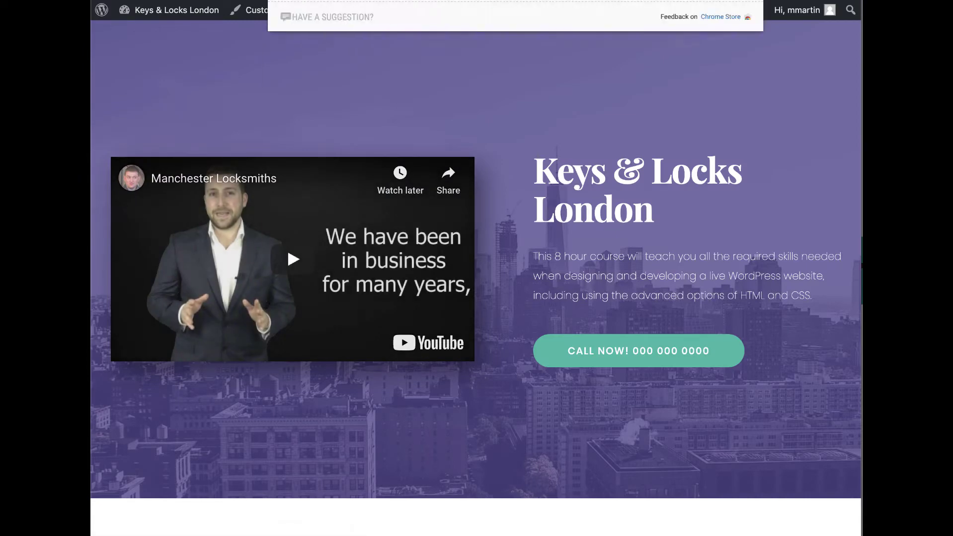
click(337, 3)
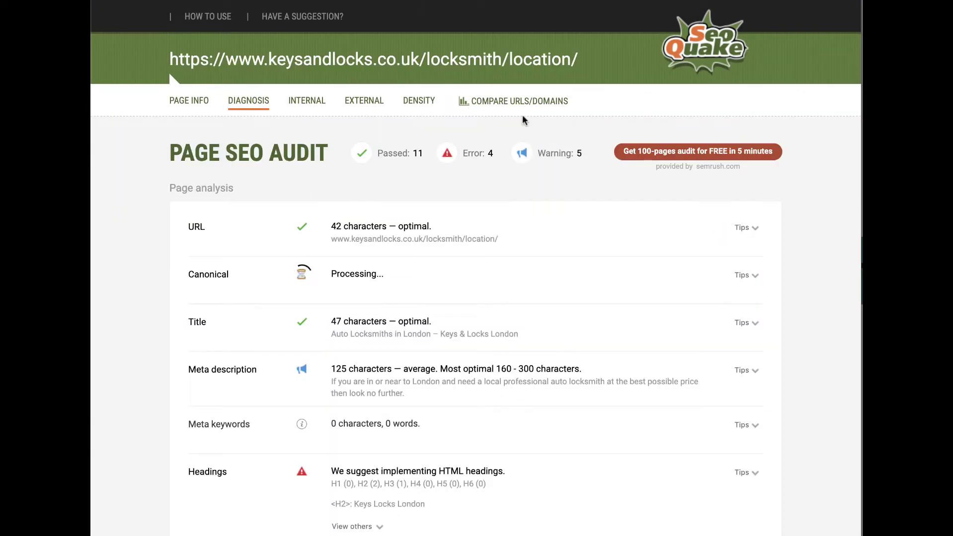
scroll(337, 253, down, 9)
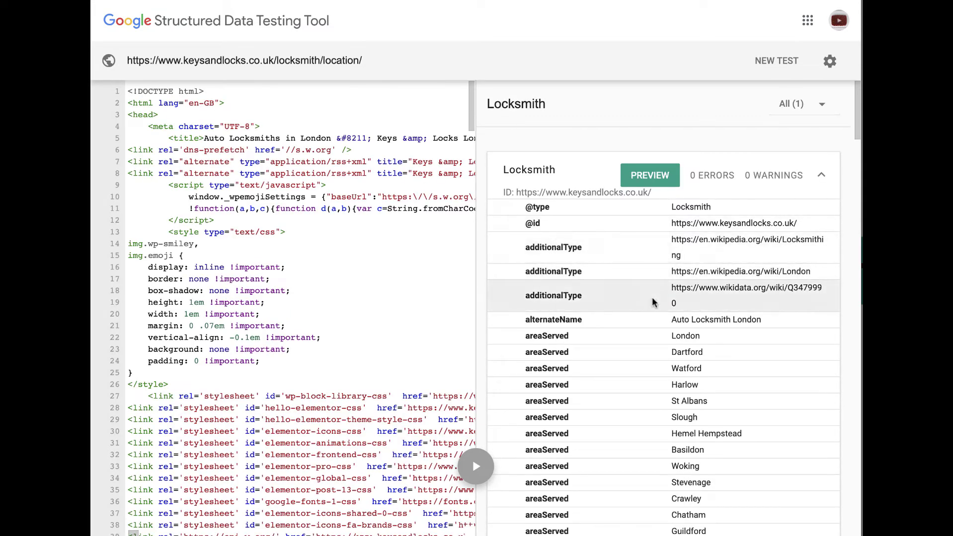
scroll(661, 214, down, 2)
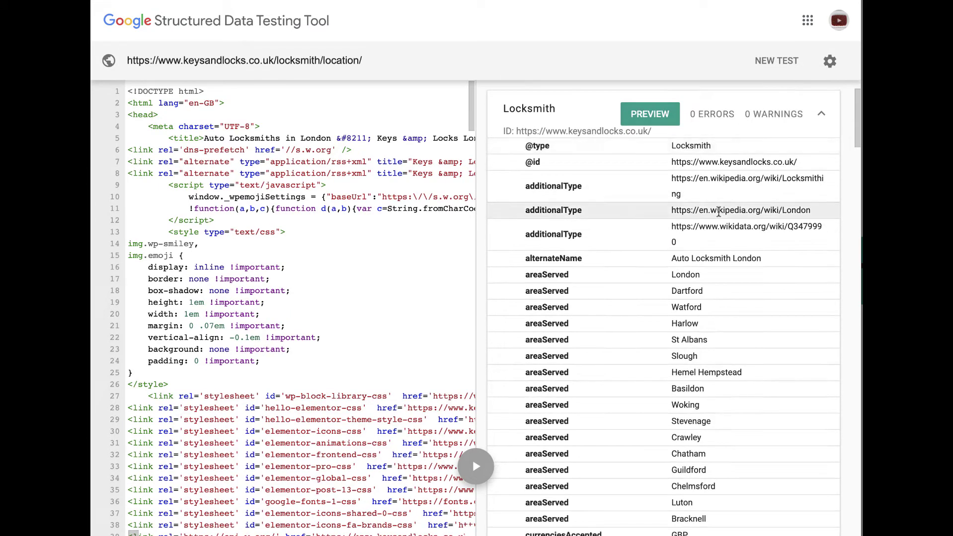
scroll(718, 212, down, 5)
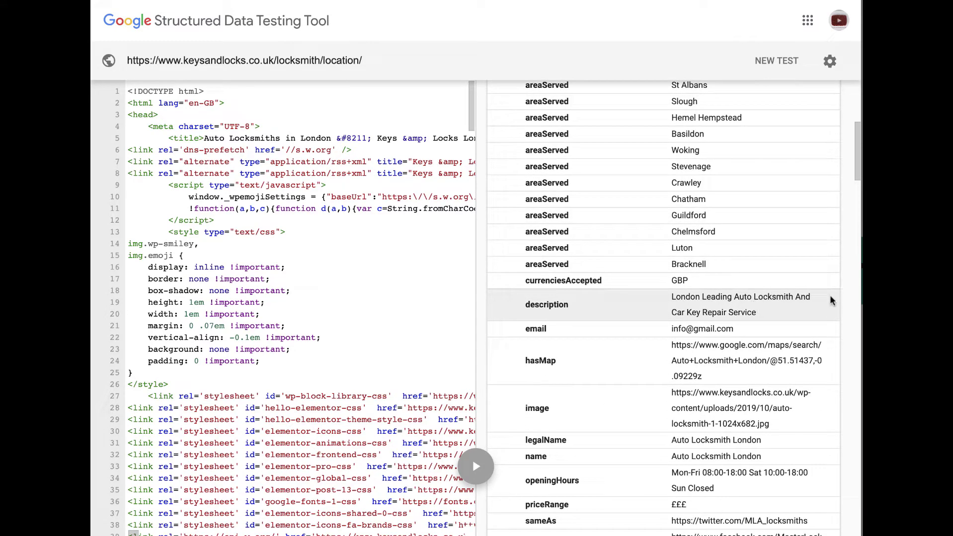
scroll(782, 318, down, 1)
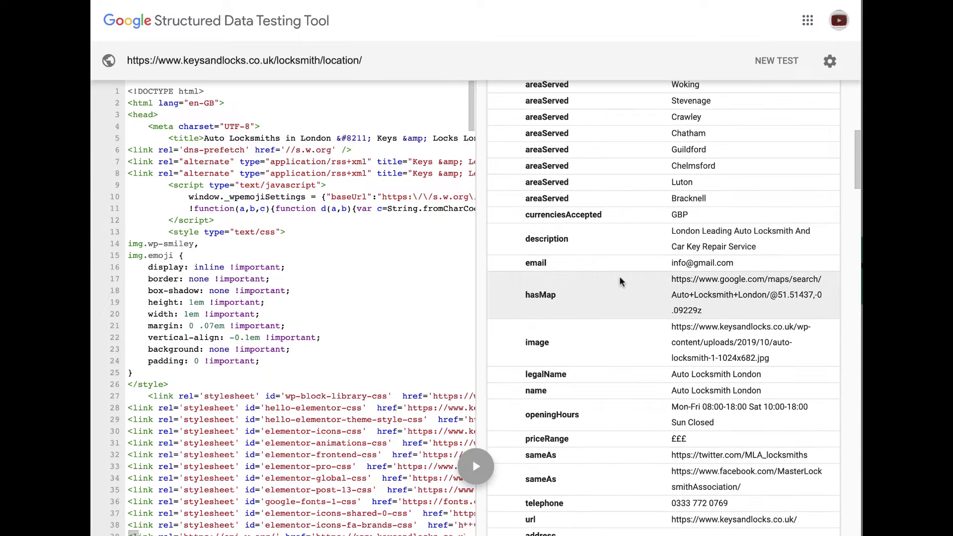
scroll(685, 302, down, 2)
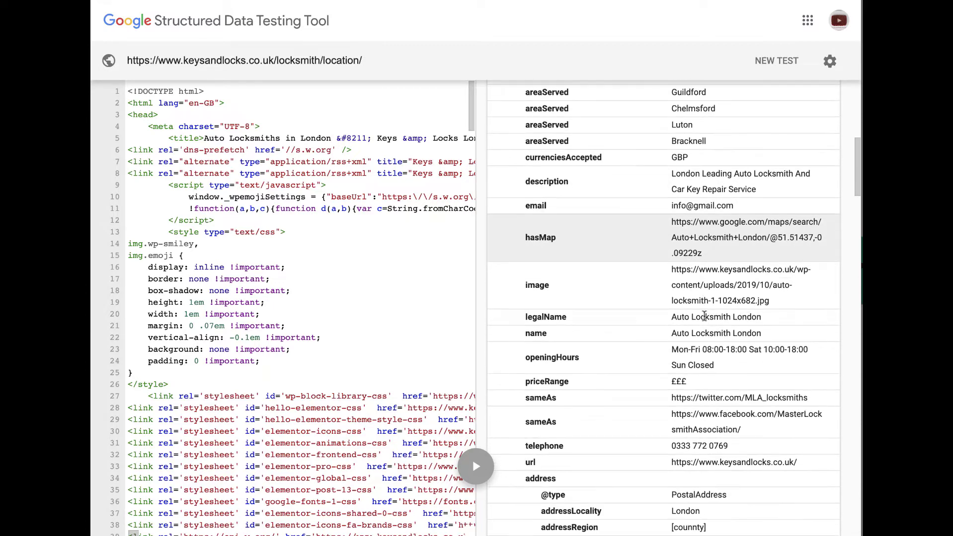
scroll(684, 302, up, 6)
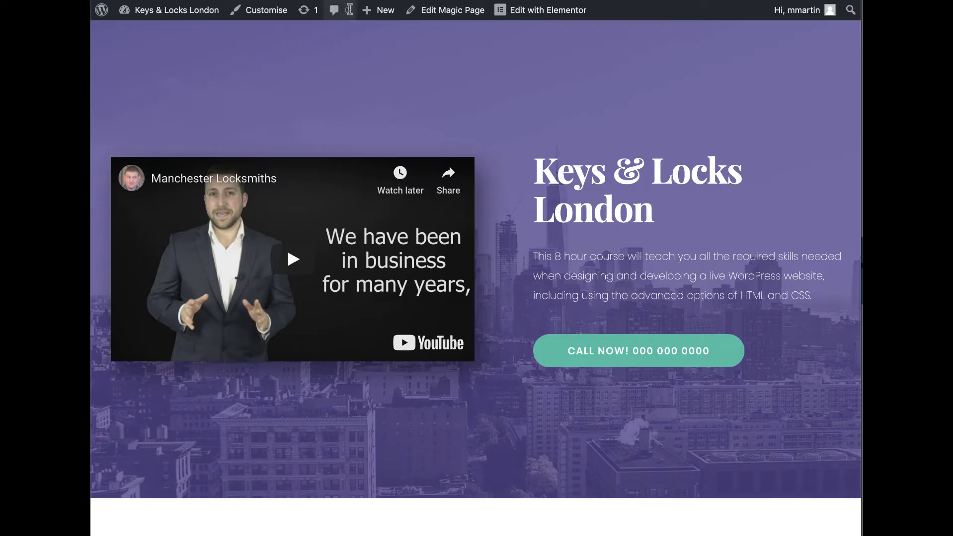
Open the Basildon location page and launch Google's structured data test from its Schema.org audit section
scroll(592, 272, down, 8)
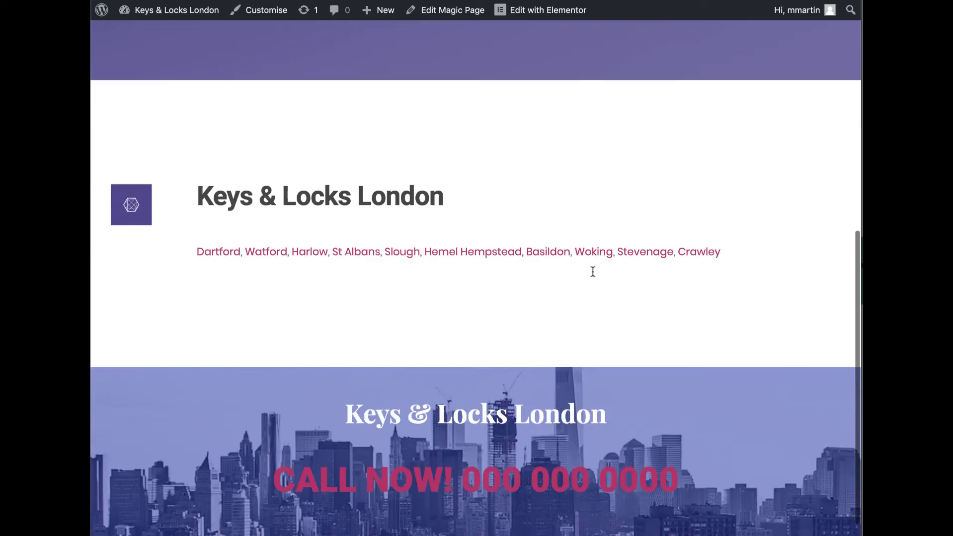
click(560, 256)
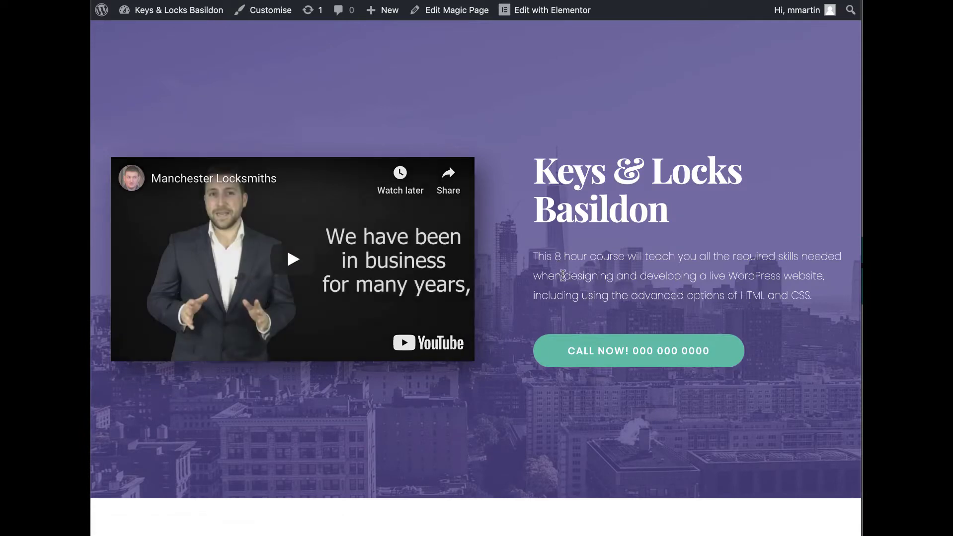
scroll(563, 276, down, 3)
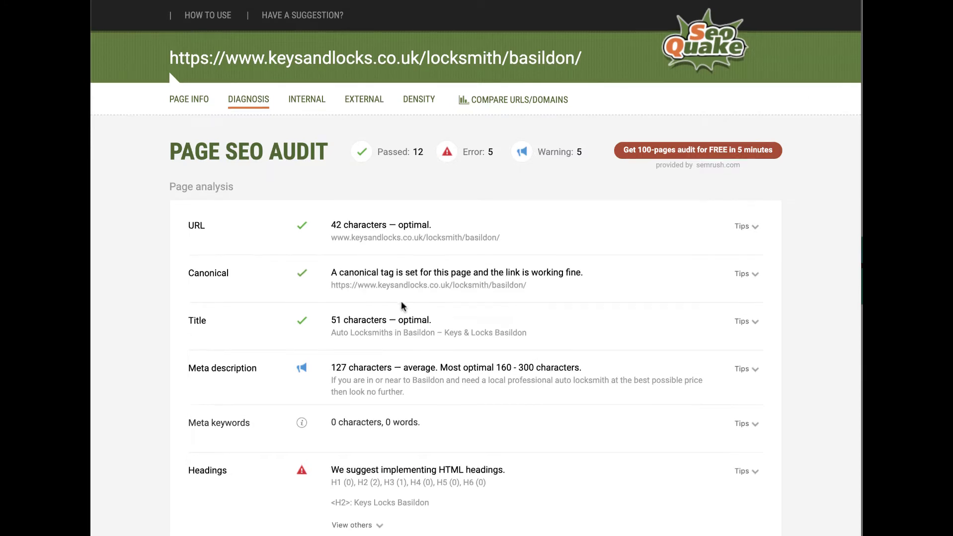
scroll(401, 300, down, 5)
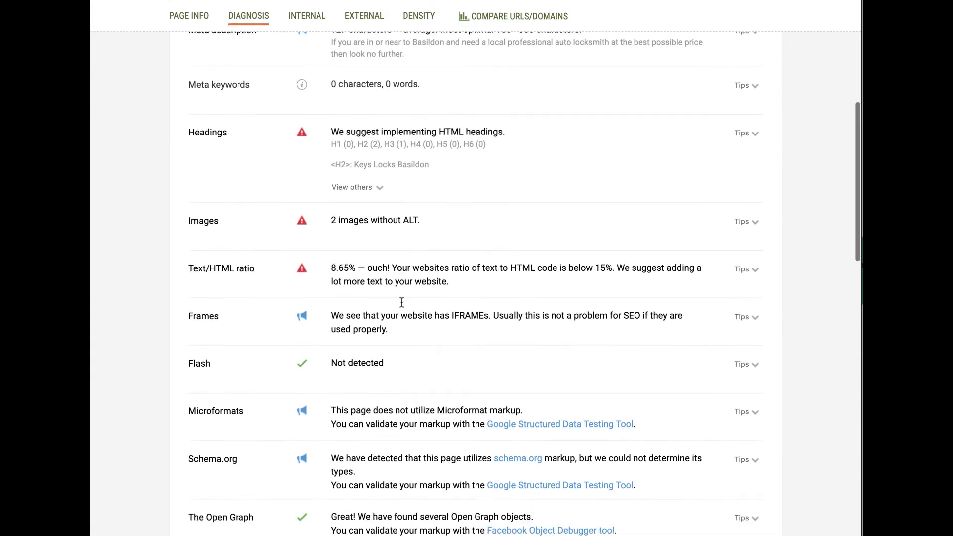
scroll(401, 302, down, 2)
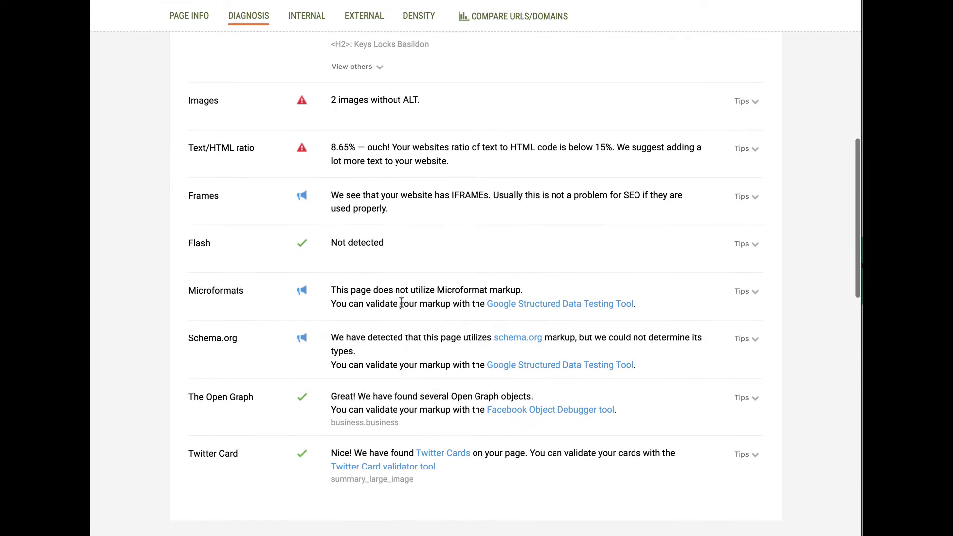
click(514, 365)
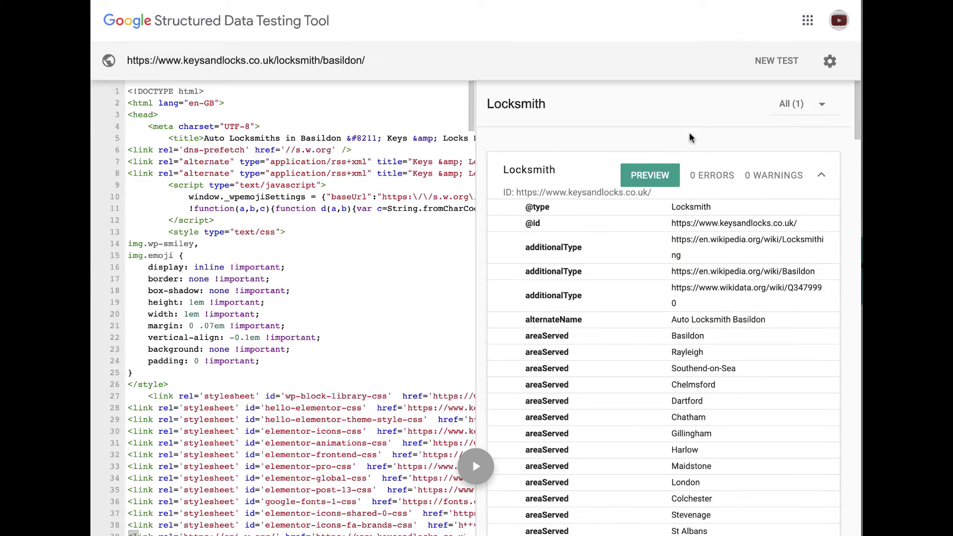
scroll(676, 217, down, 3)
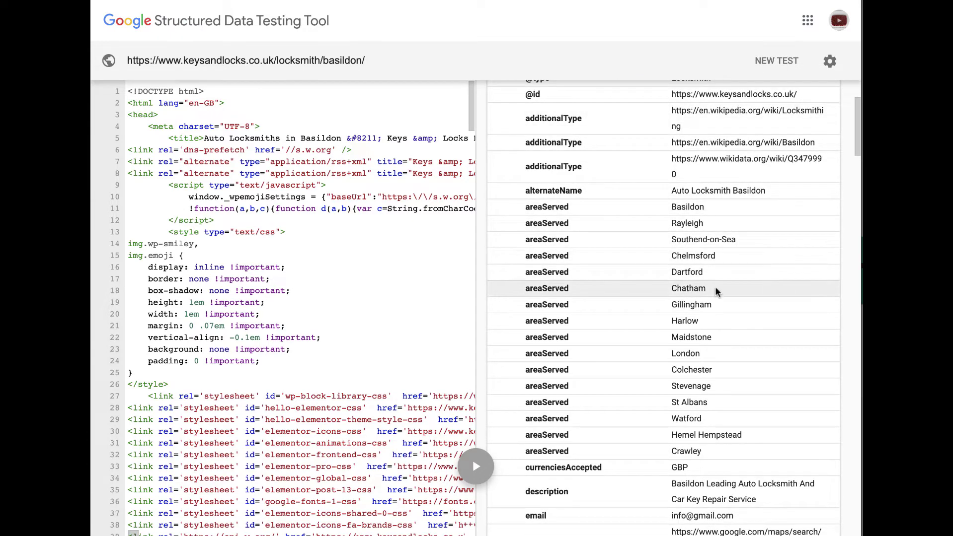
scroll(709, 332, down, 1)
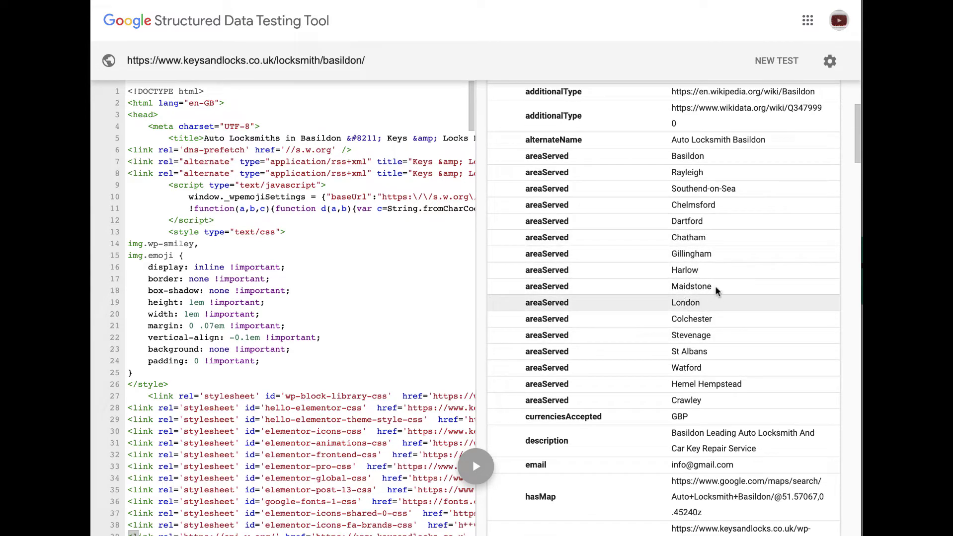
scroll(691, 326, down, 5)
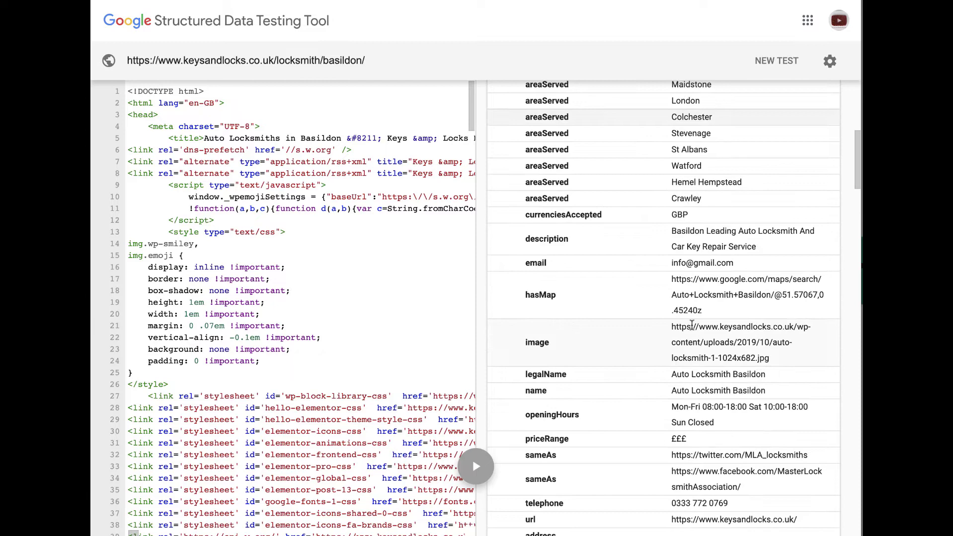
scroll(641, 206, down, 3)
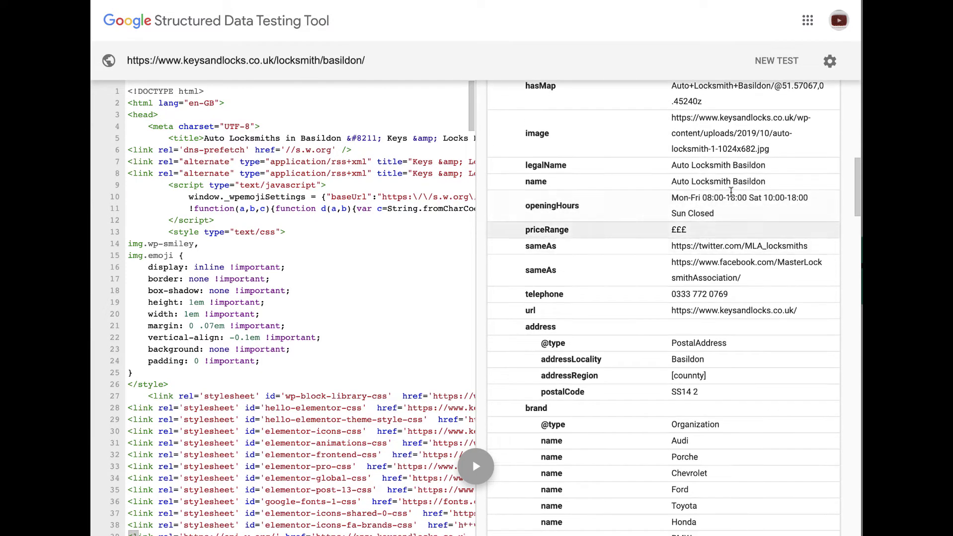
scroll(716, 179, down, 2)
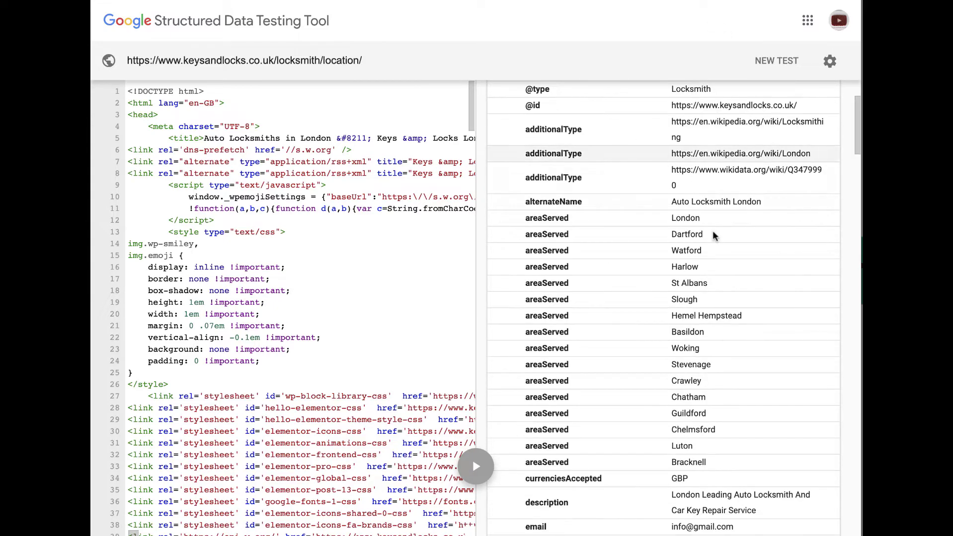
Review the London page's Locksmith results and inspect the addressRegion placeholder value
scroll(718, 259, down, 5)
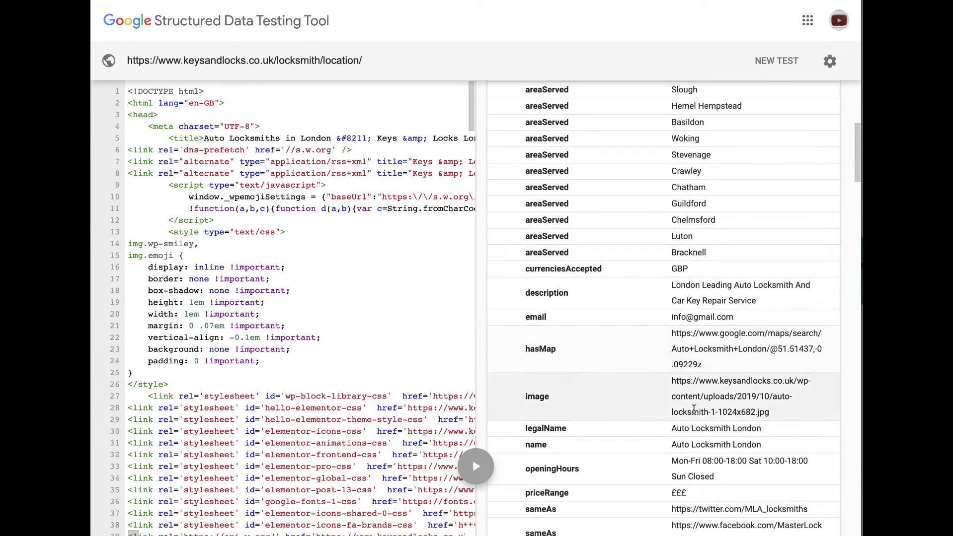
scroll(701, 348, down, 2)
scroll(700, 343, down, 4)
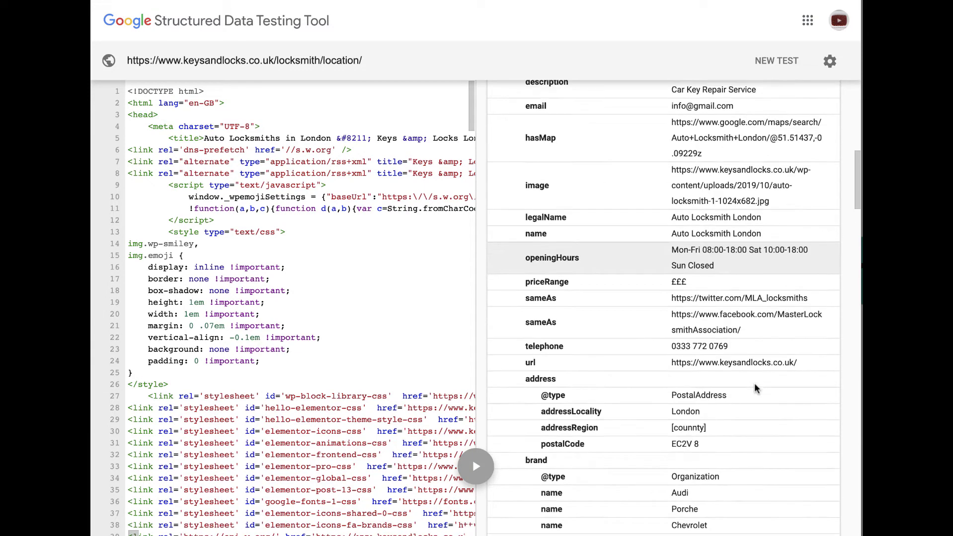
scroll(769, 325, down, 5)
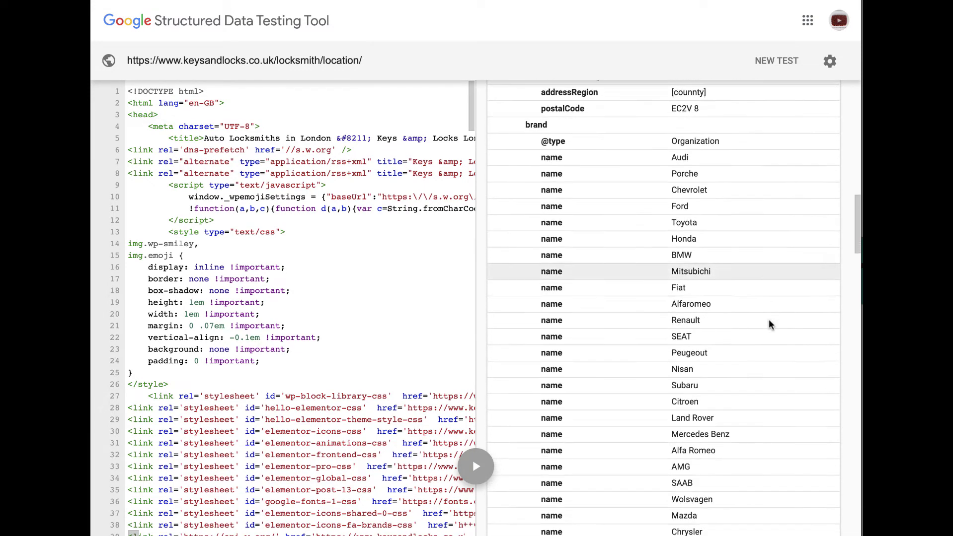
scroll(769, 324, up, 2)
scroll(769, 324, down, 1)
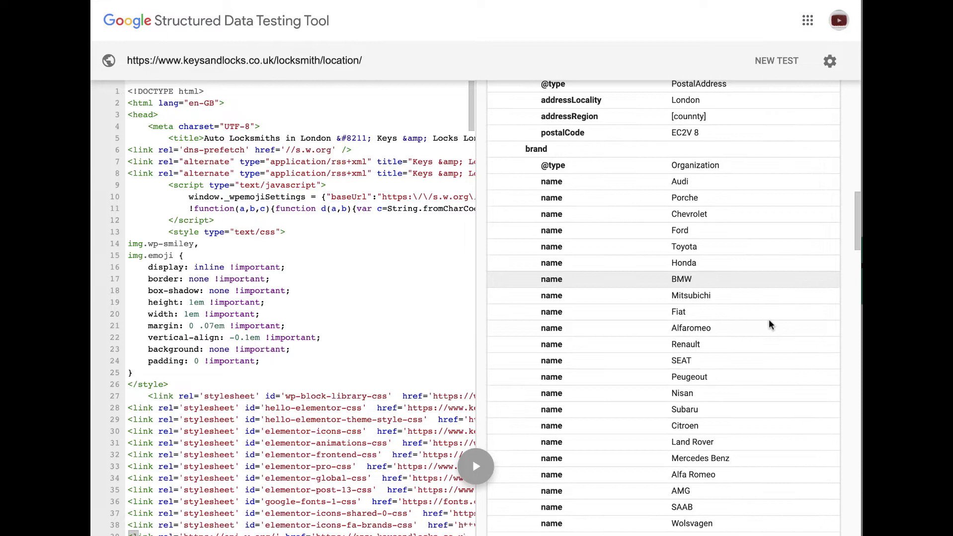
scroll(686, 144, up, 1)
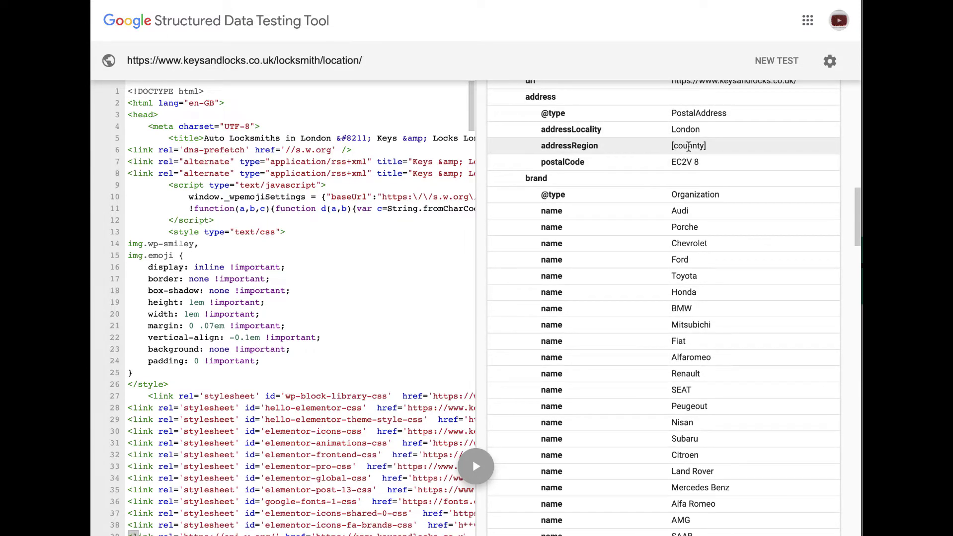
double_click(689, 145)
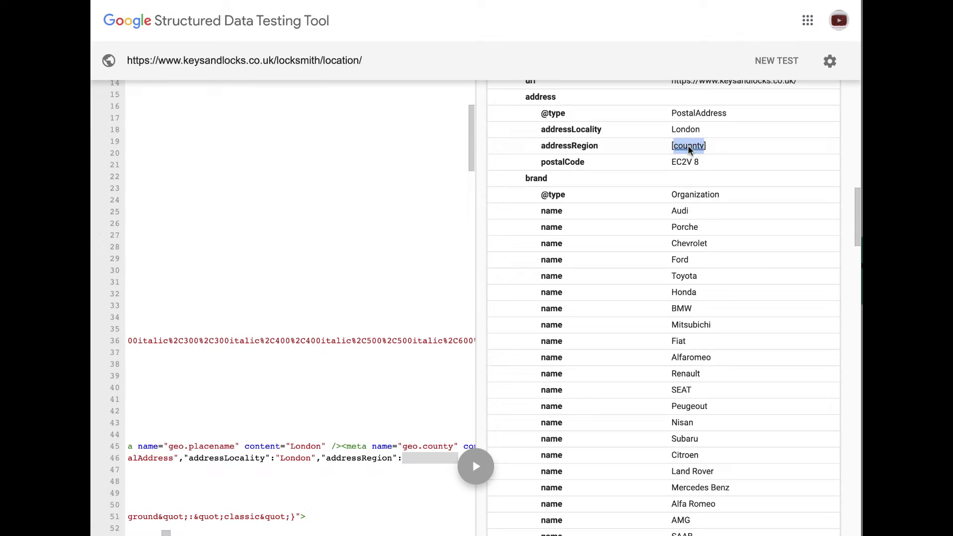
click(730, 143)
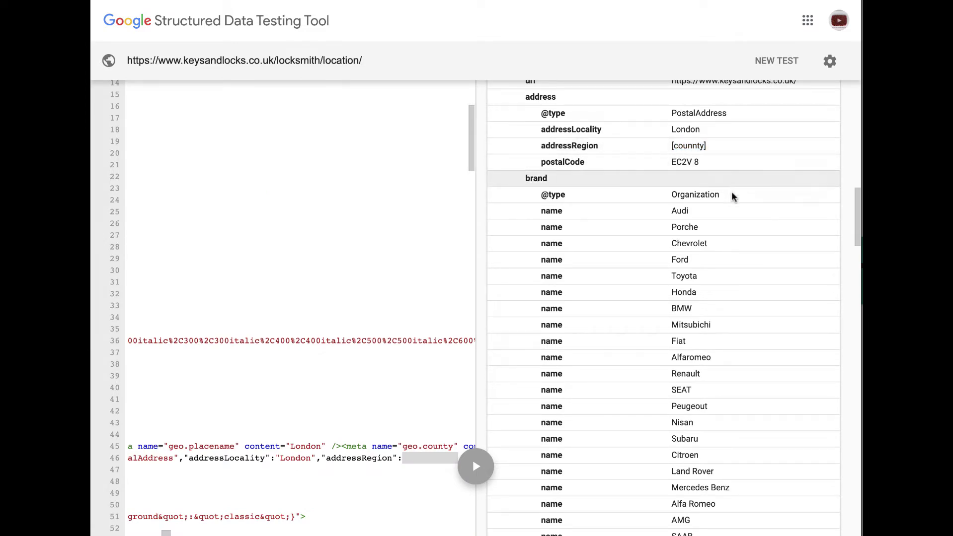
Scroll through the Basildon Locksmith details: addressLocality Basildon, addressRegion [counnty]
scroll(733, 198, down, 1)
scroll(732, 198, down, 1)
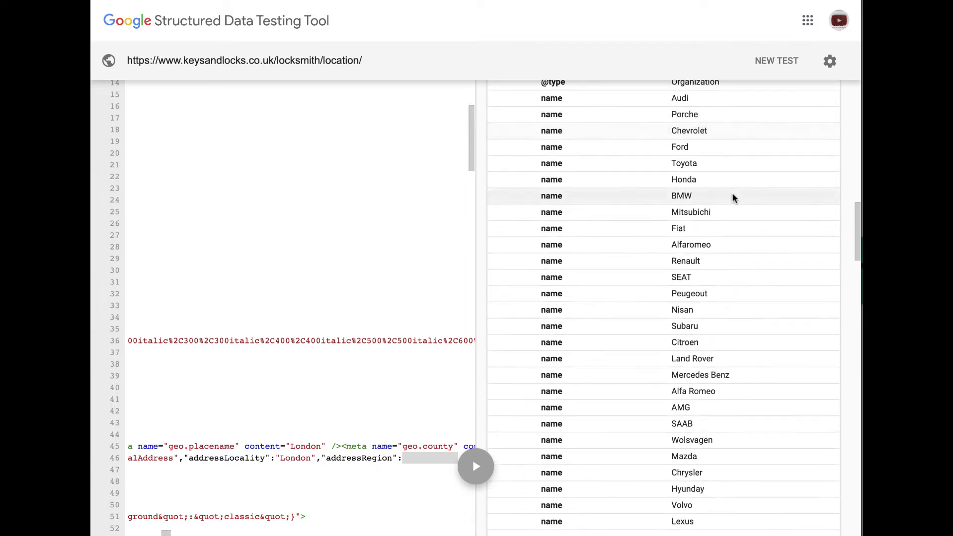
scroll(732, 198, up, 2)
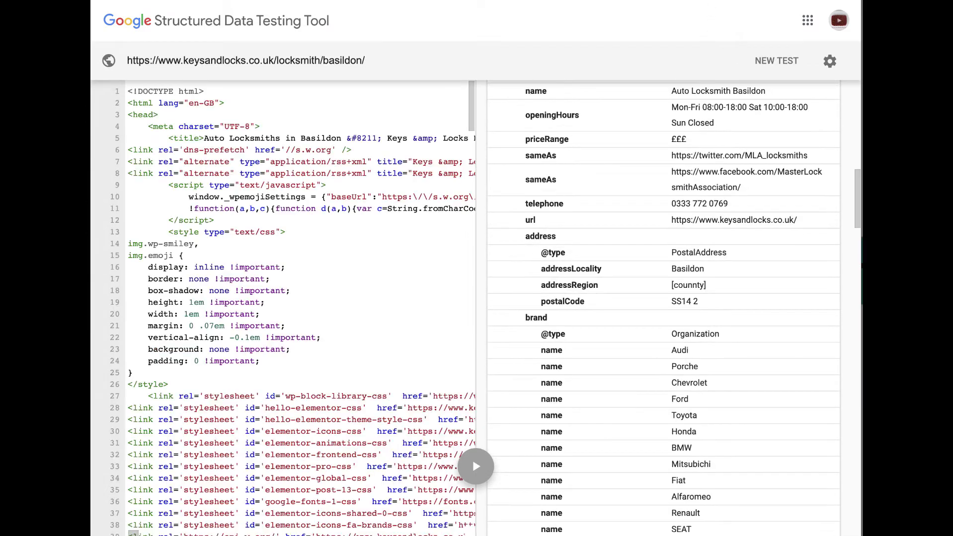
scroll(737, 280, down, 5)
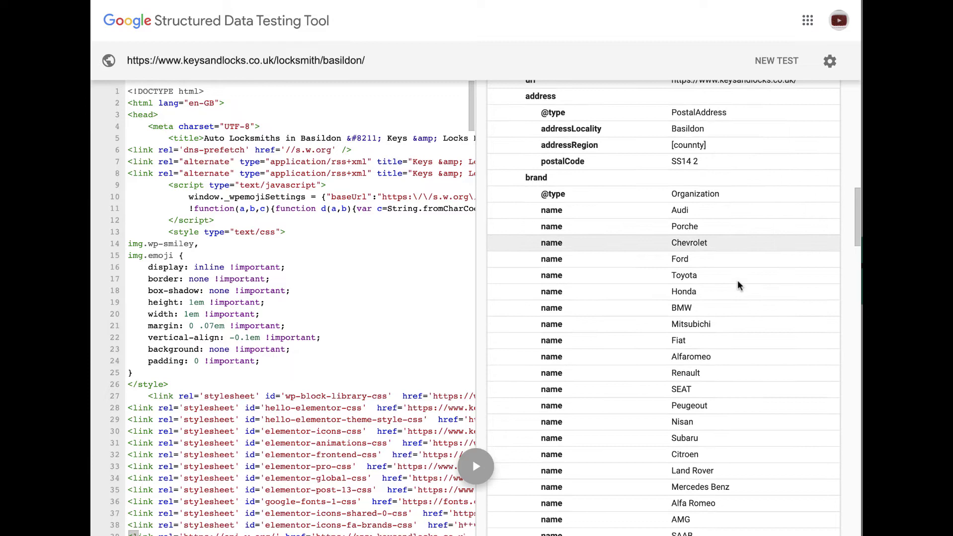
Scroll through the Basildon Locksmith item's structured data results
scroll(738, 283, down, 10)
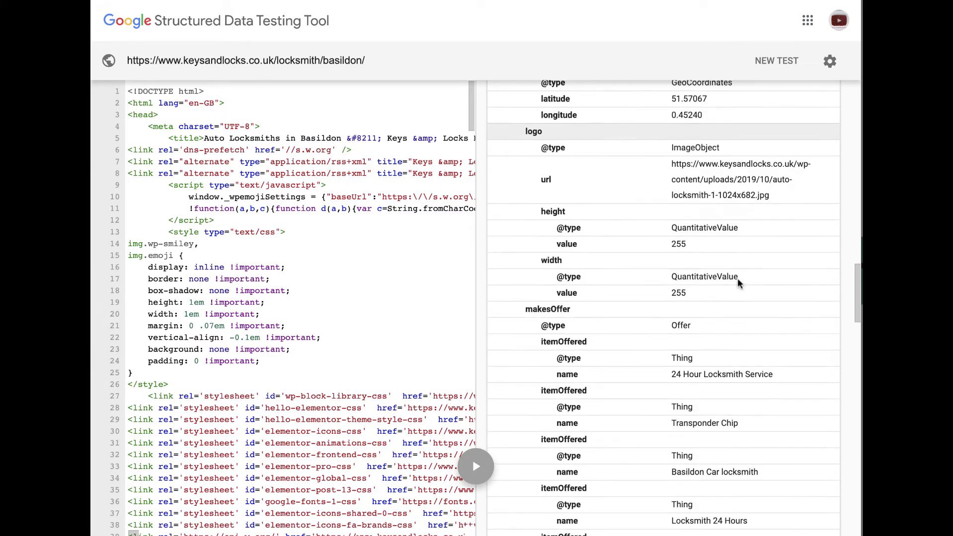
scroll(717, 226, down, 3)
scroll(718, 229, up, 12)
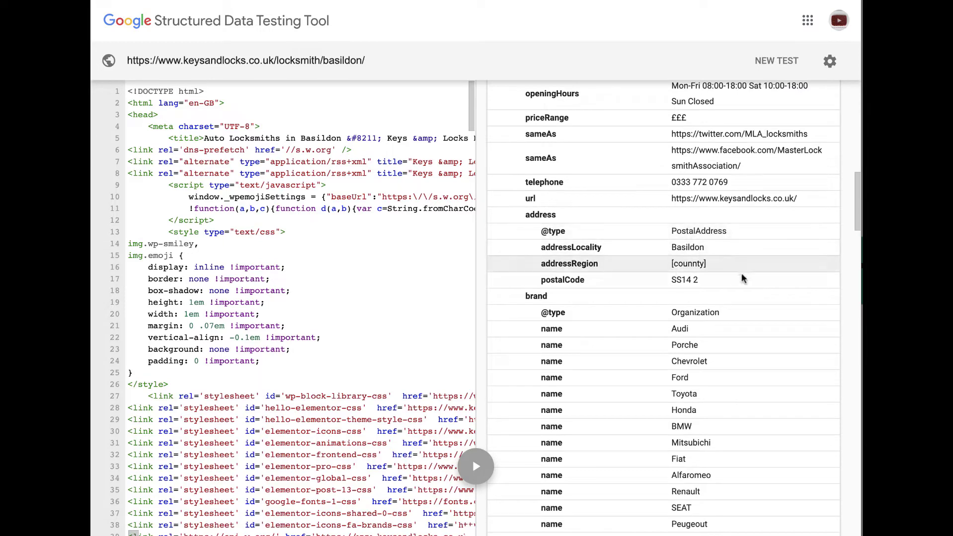
scroll(750, 353, down, 10)
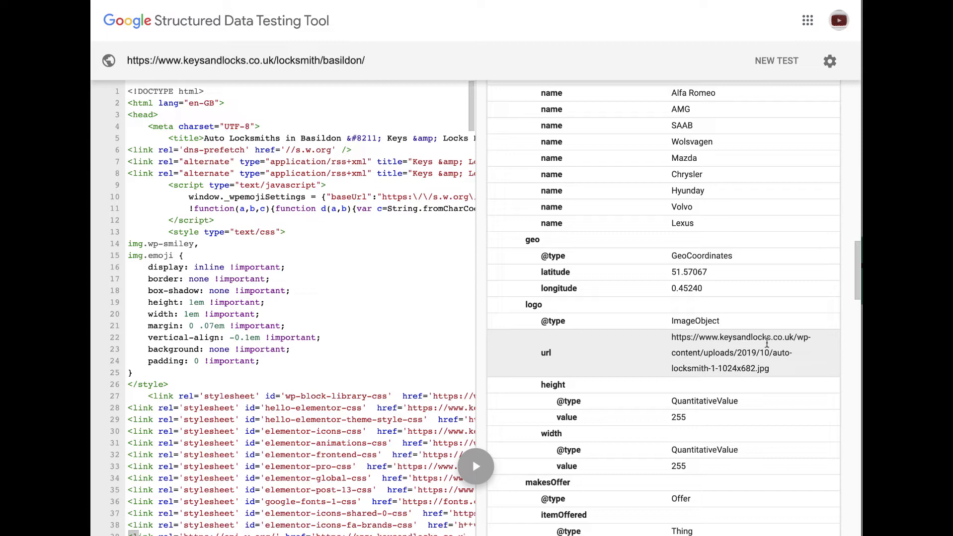
scroll(767, 356, down, 4)
scroll(768, 356, up, 4)
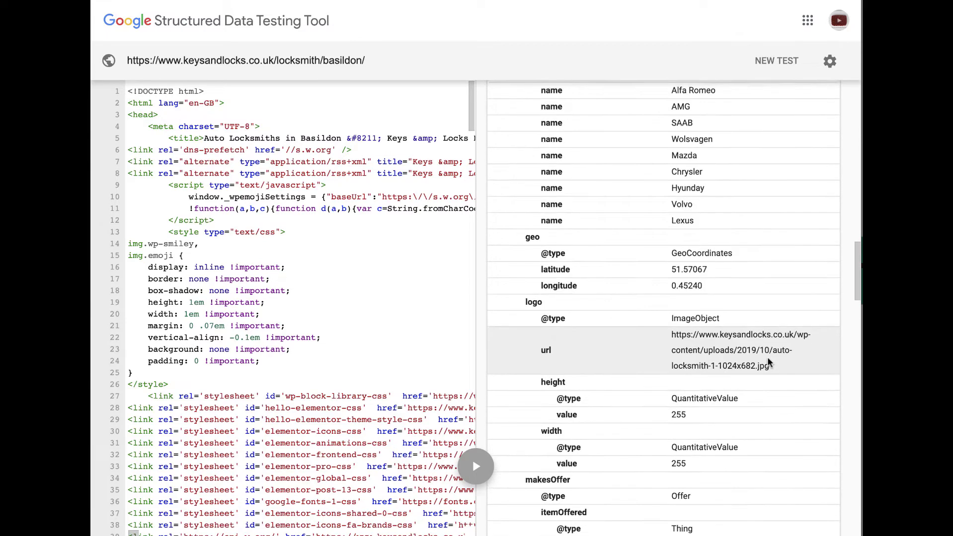
scroll(767, 356, up, 10)
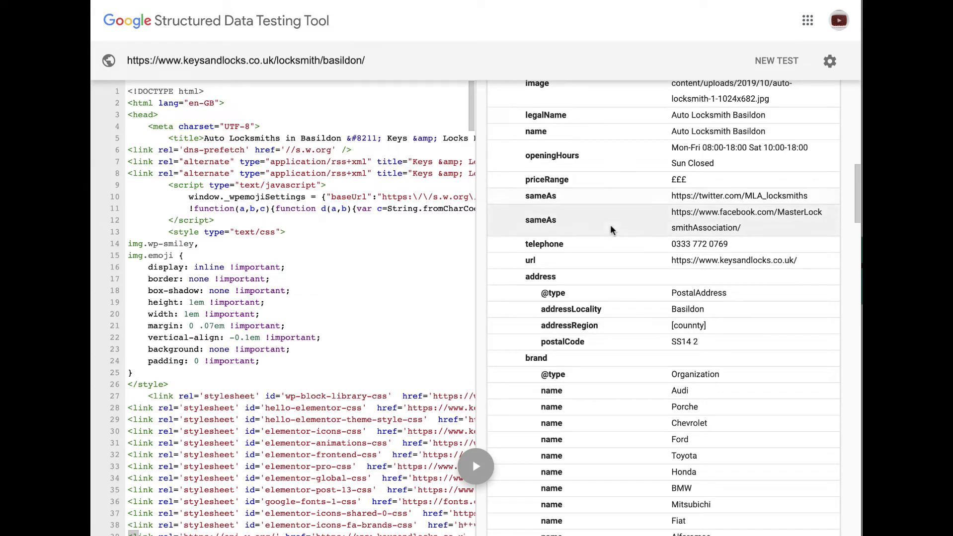
scroll(611, 225, up, 3)
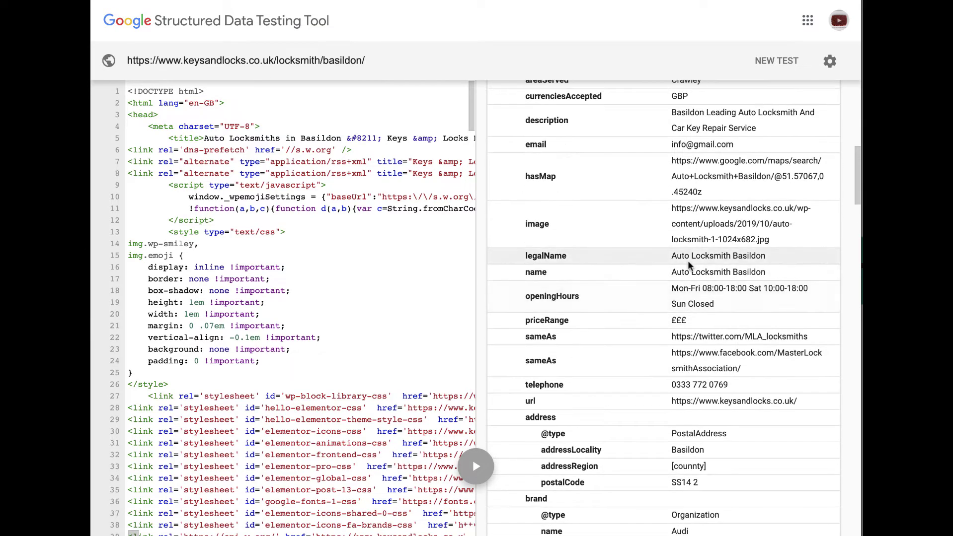
scroll(646, 258, up, 1)
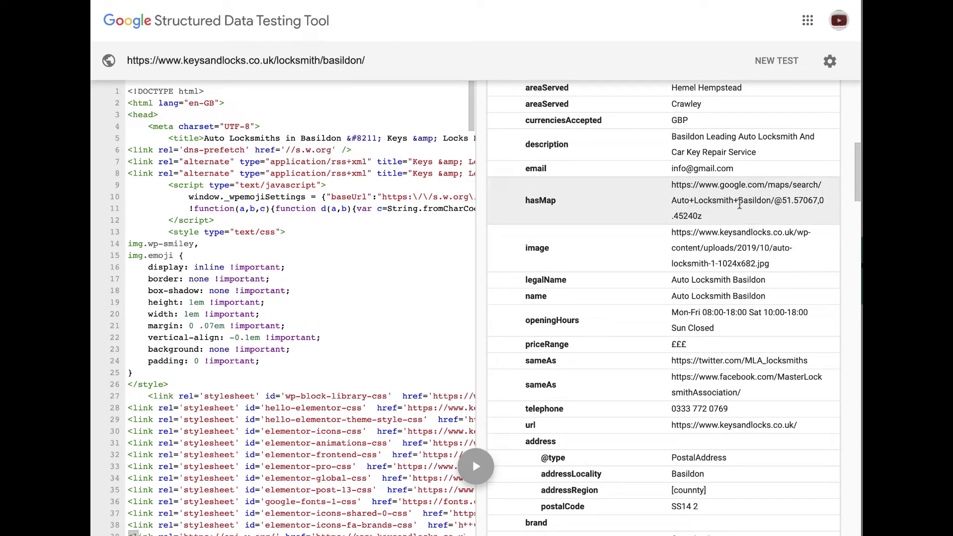
Copy the hasMap Google Maps link for Auto+Locksmith+Basildon
drag(710, 218, 674, 185)
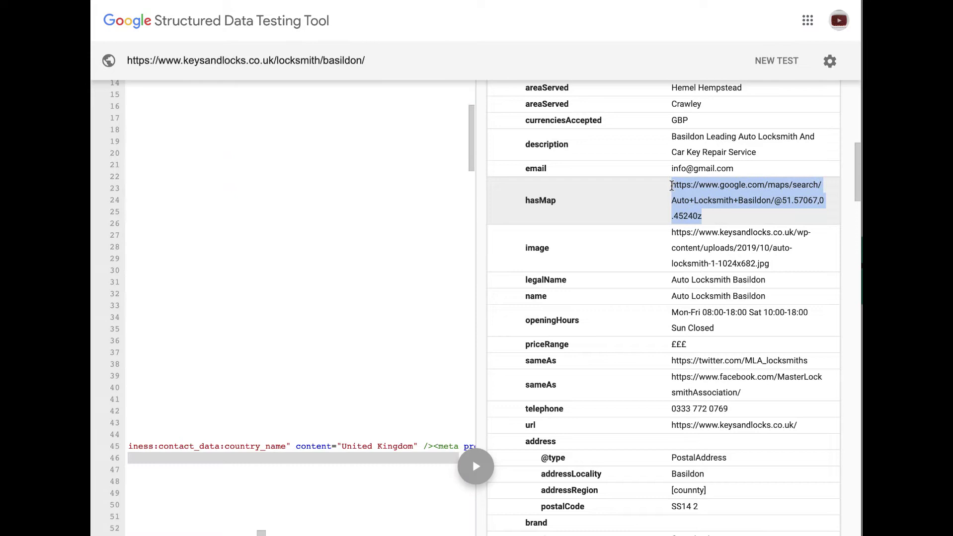
right_click(677, 187)
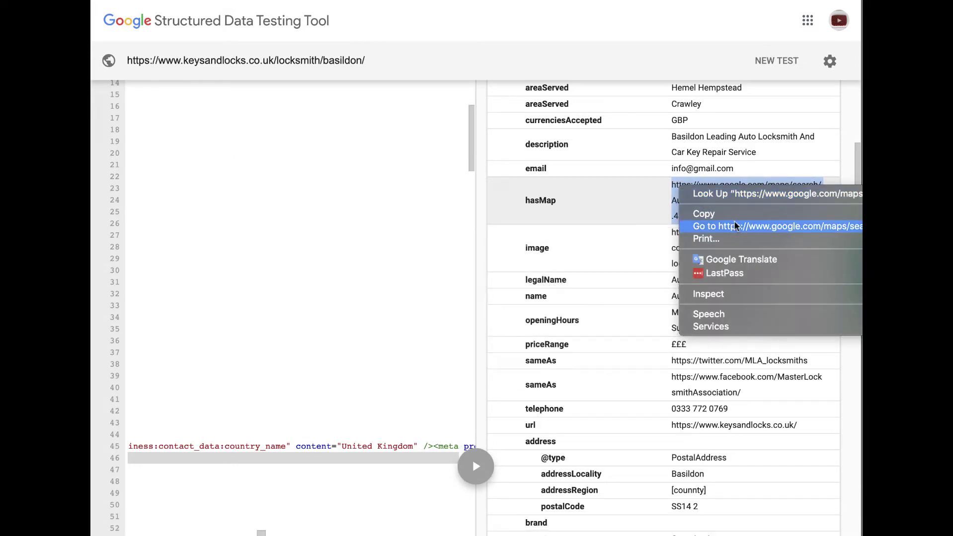
click(702, 213)
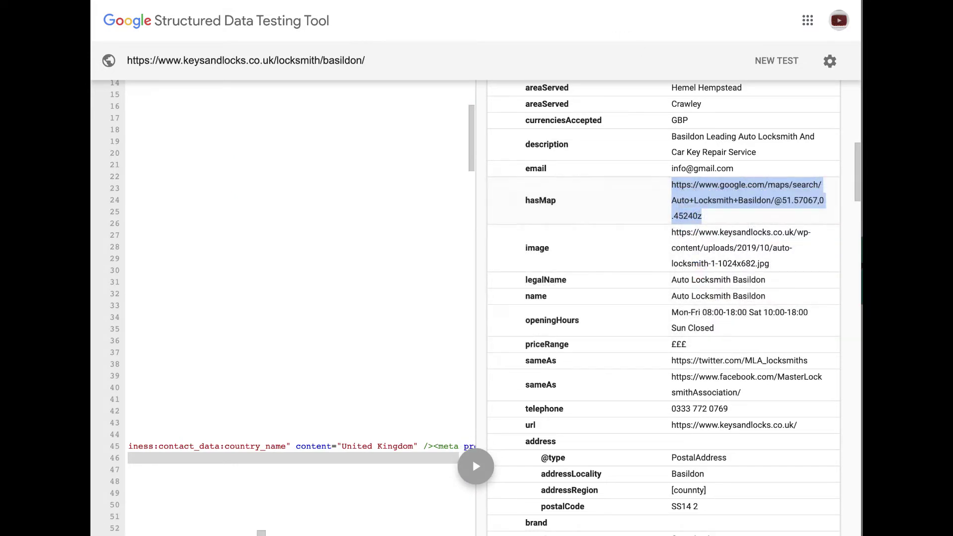
Load the copied Google Maps link in a new browser tab
key(ctrl+t)
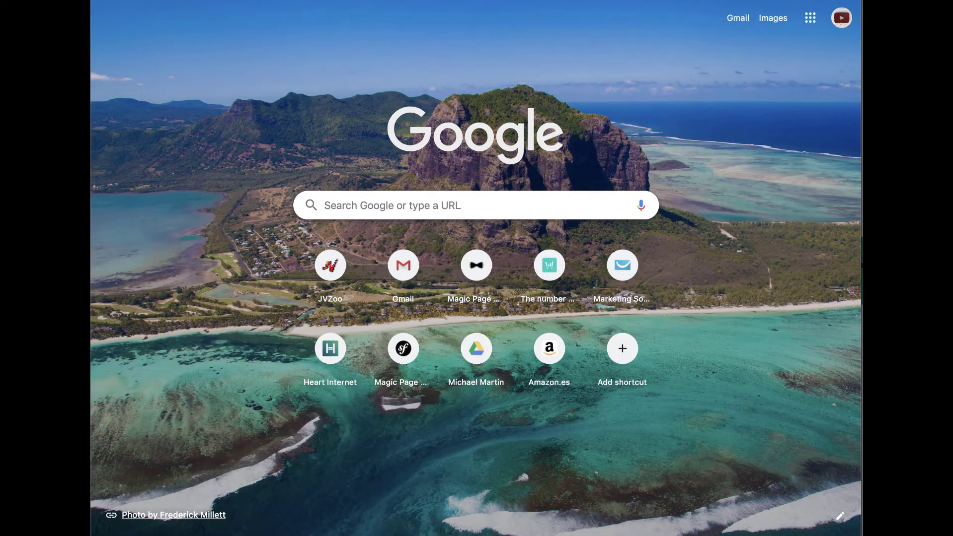
key(ctrl+v)
key(Return)
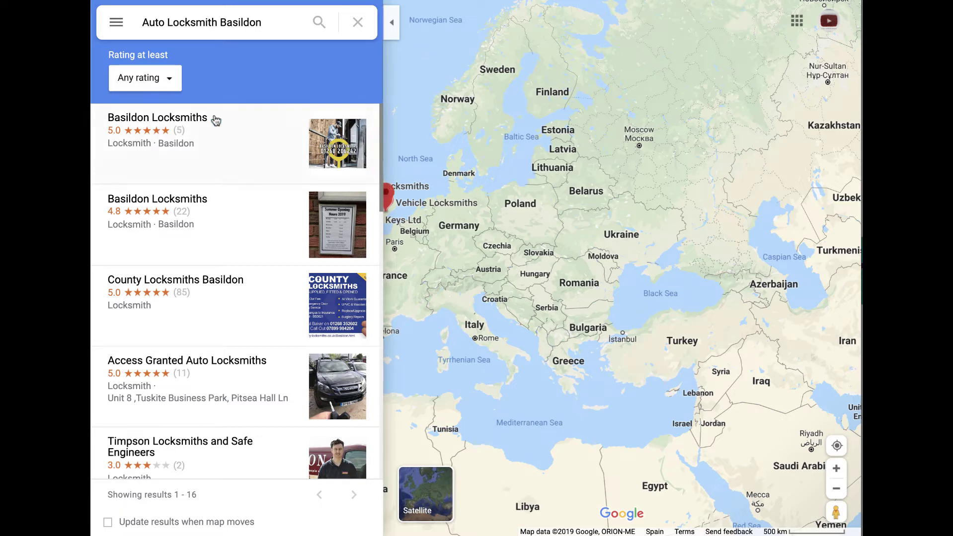
Zoom the map into south-east England until the Basildon locksmith pins are centred
drag(438, 214, 620, 229)
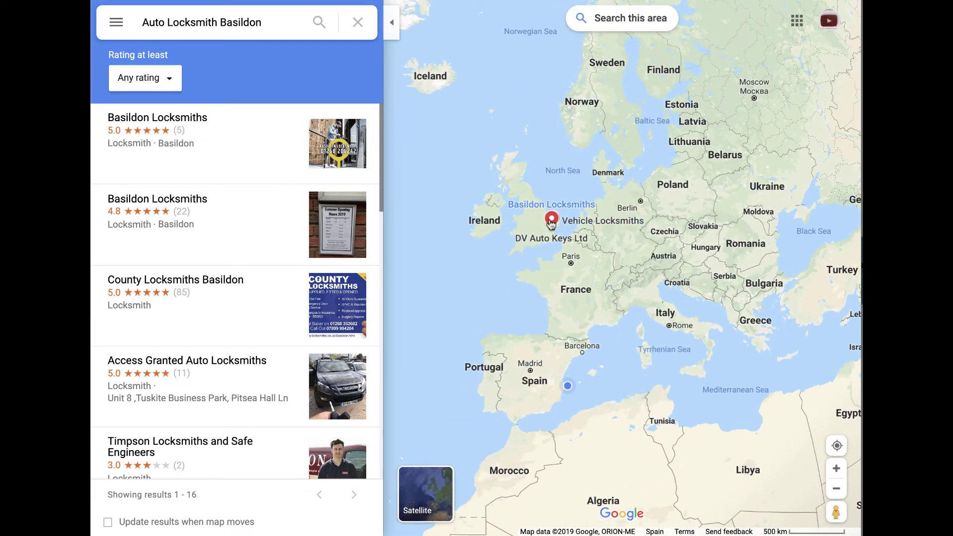
click(836, 469)
click(836, 468)
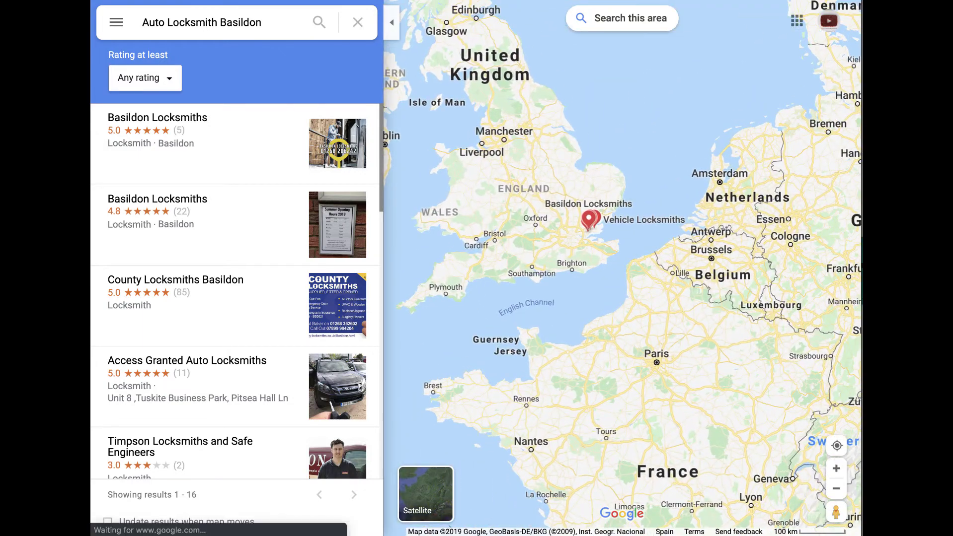
click(844, 473)
click(844, 474)
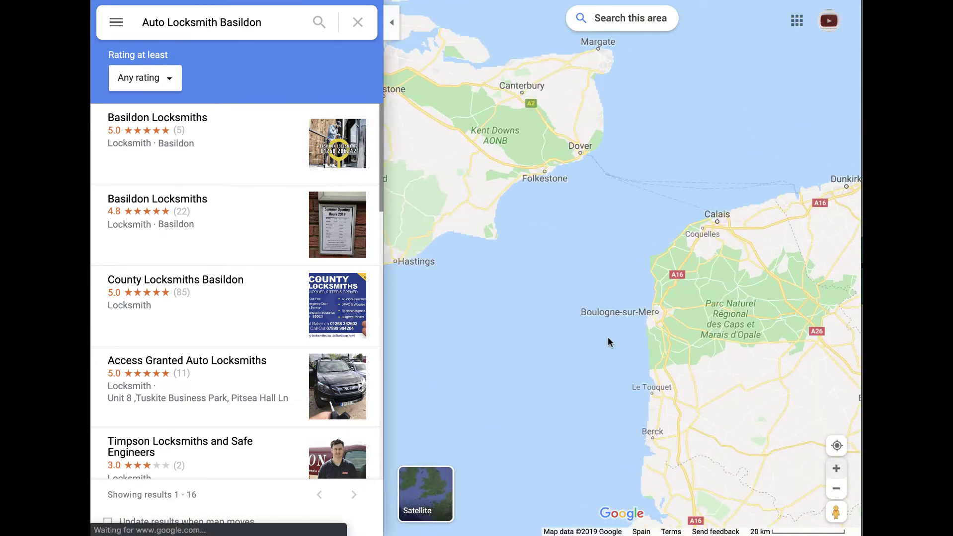
drag(608, 340, 779, 531)
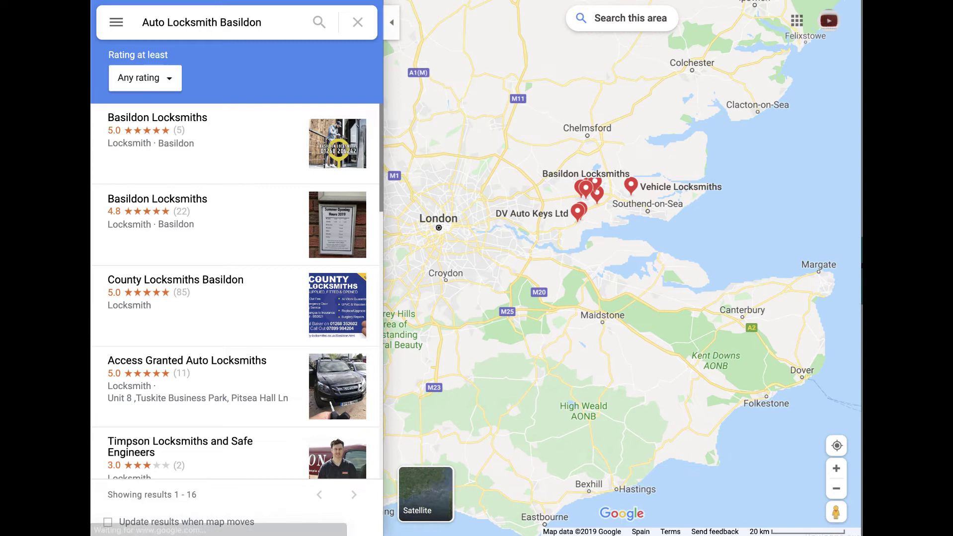
click(836, 469)
drag(633, 257, 646, 384)
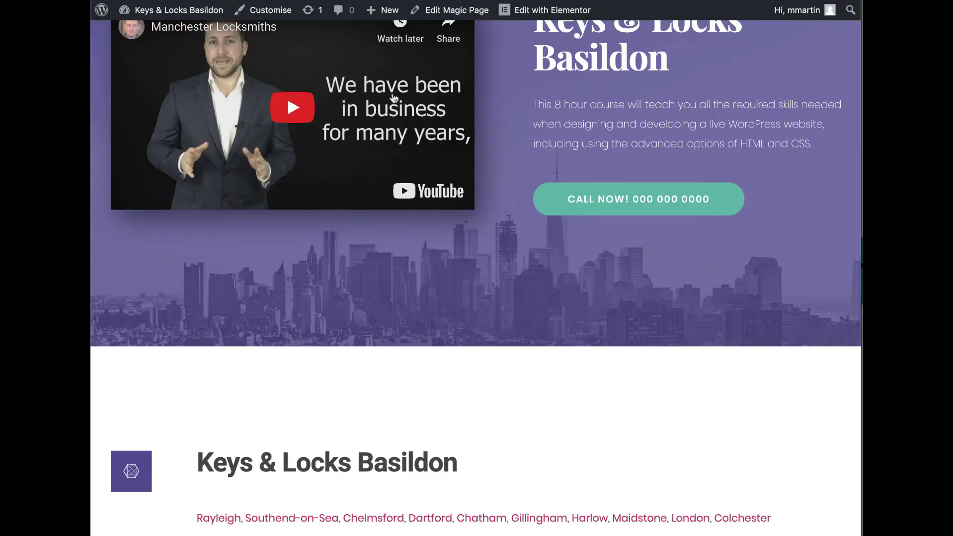
Follow the Gillingham link on the Basildon location page to reach the Gillingham location page
scroll(509, 206, down, 6)
scroll(509, 205, up, 1)
scroll(509, 205, up, 1)
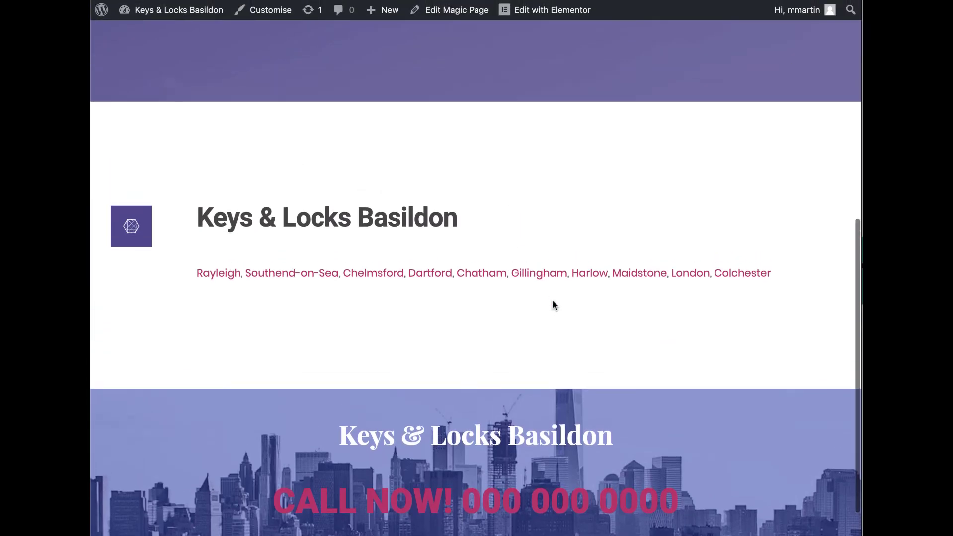
click(539, 274)
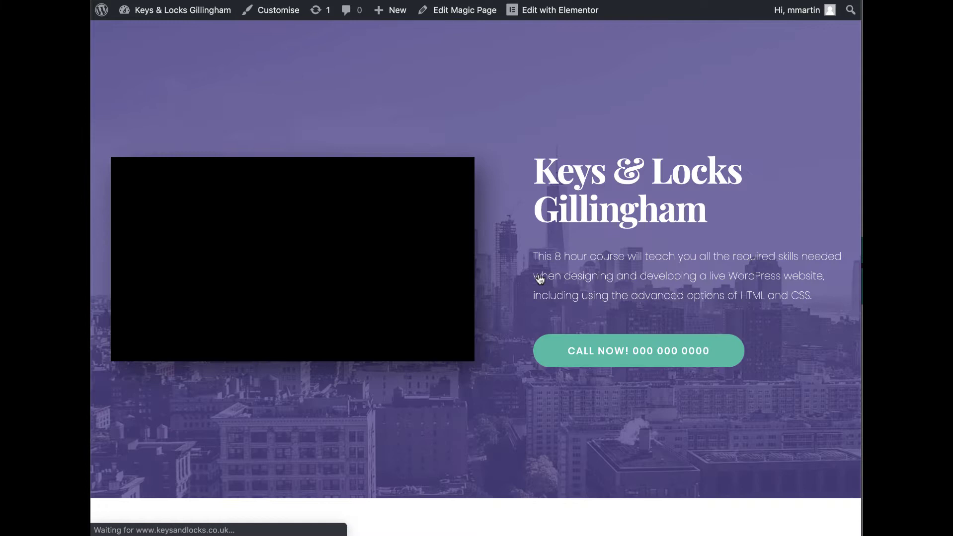
scroll(550, 290, down, 8)
scroll(559, 300, up, 1)
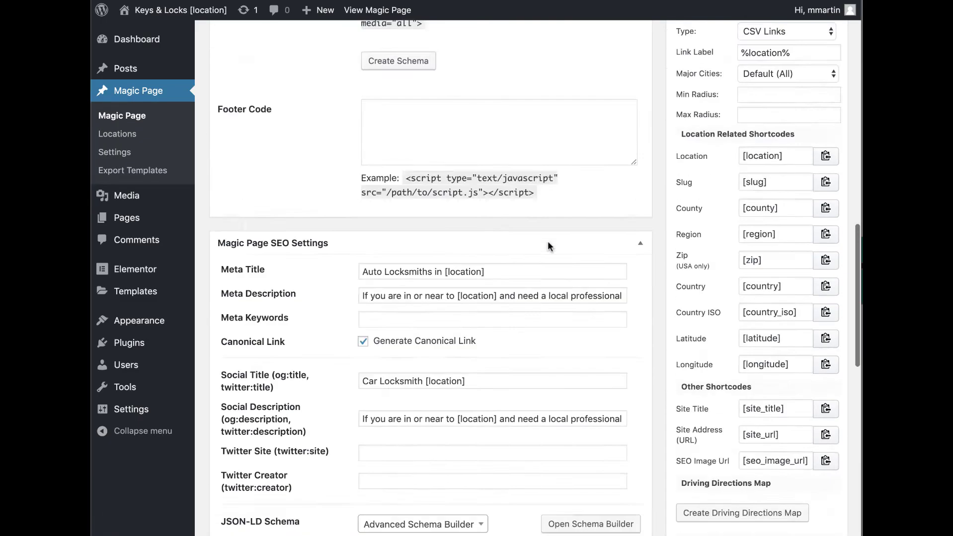
scroll(547, 244, down, 7)
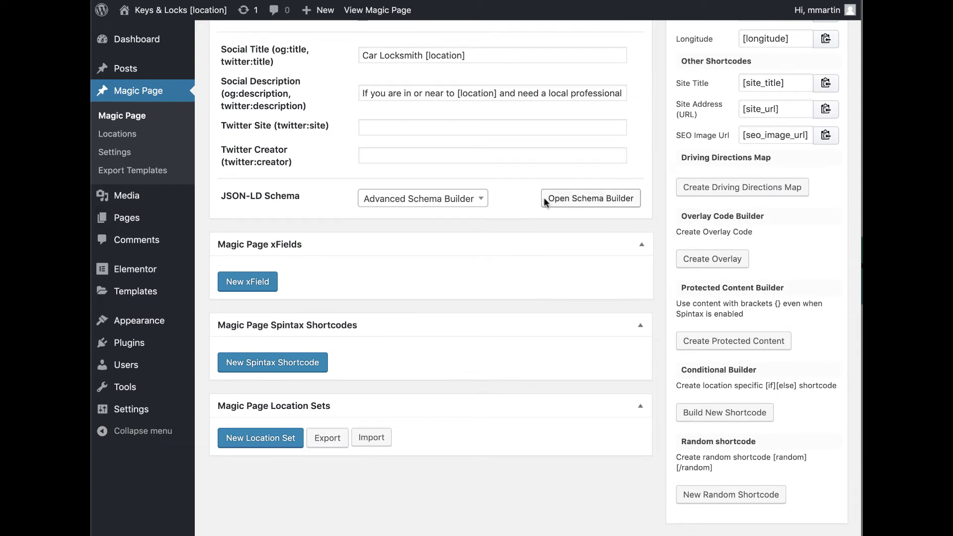
click(564, 197)
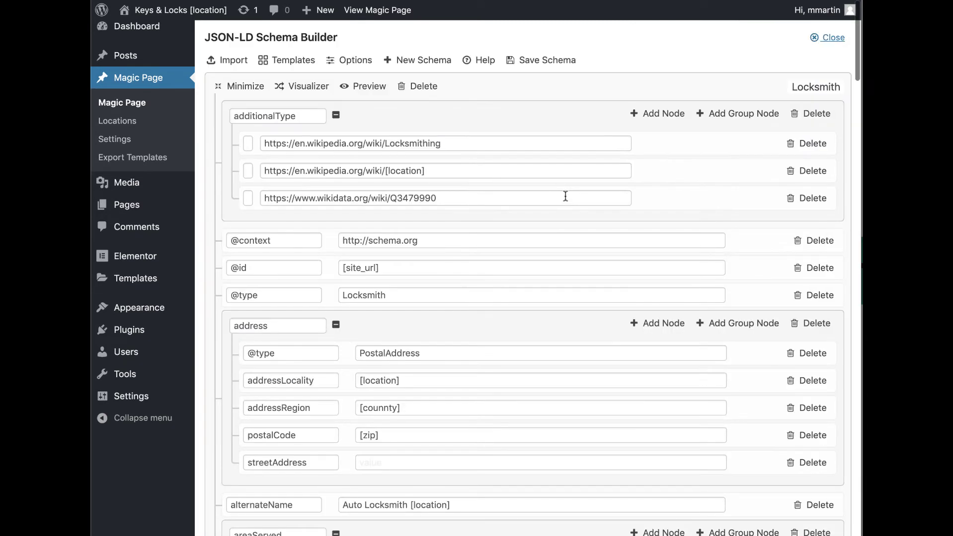
click(293, 89)
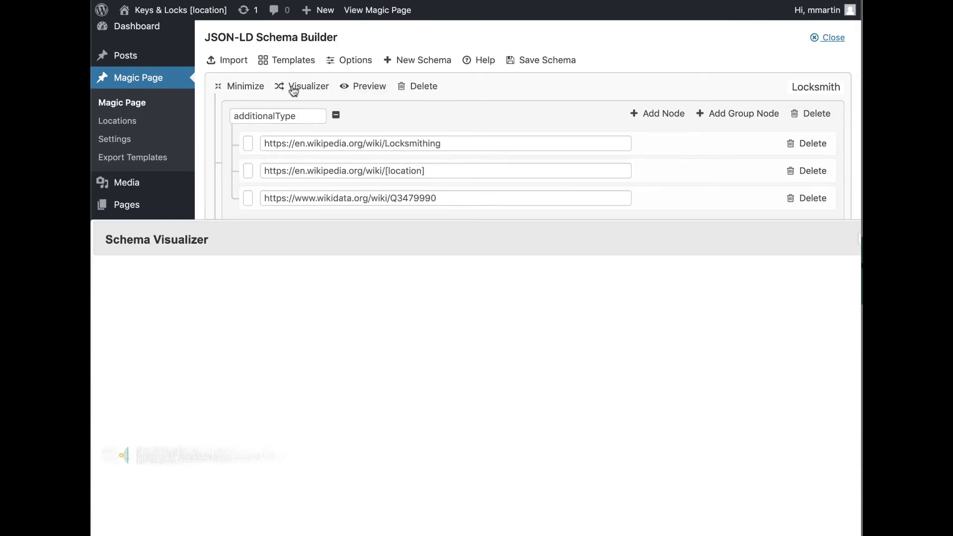
scroll(485, 247, down, 3)
scroll(484, 247, down, 3)
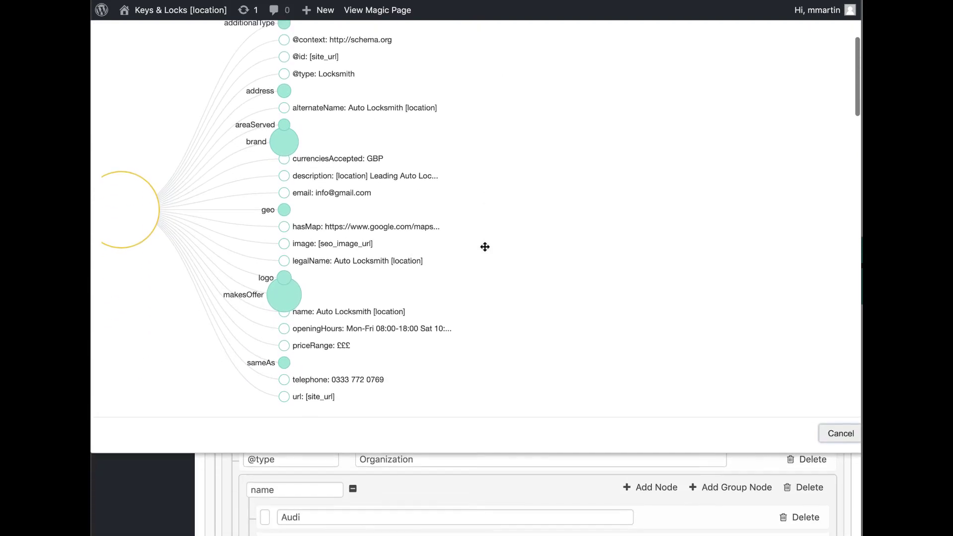
click(284, 150)
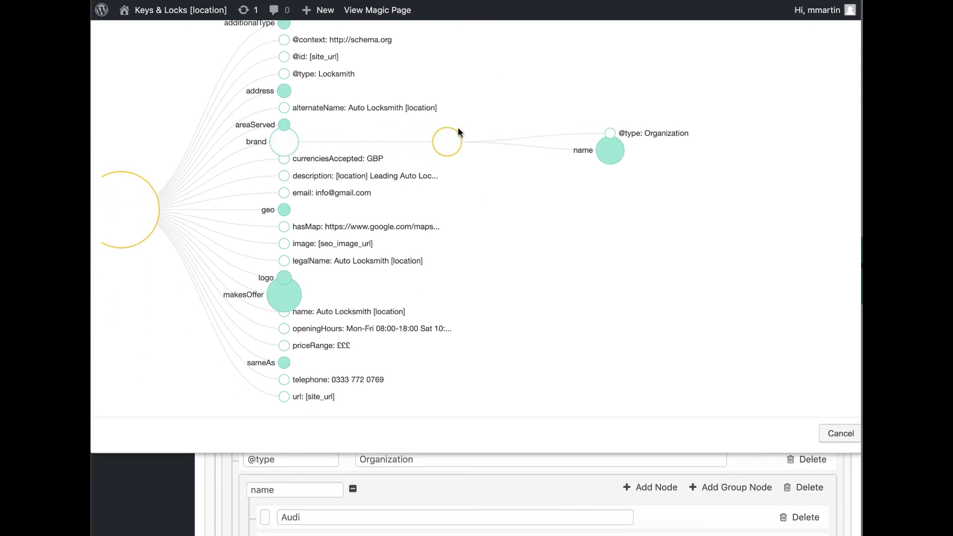
click(606, 153)
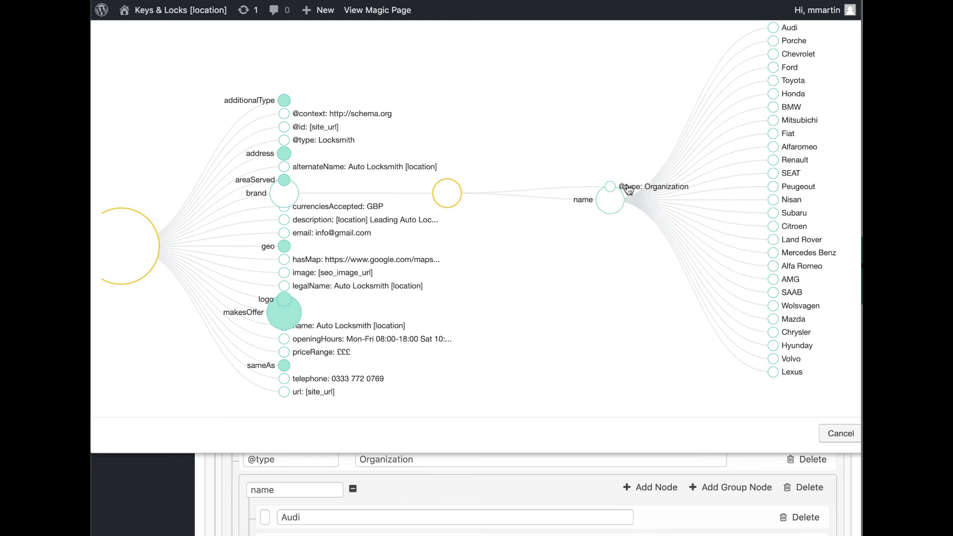
click(273, 198)
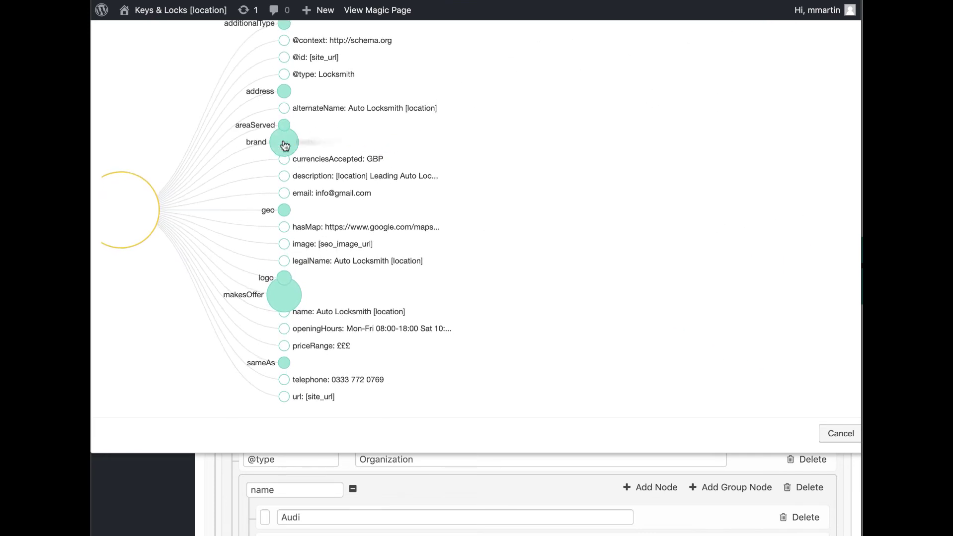
click(286, 125)
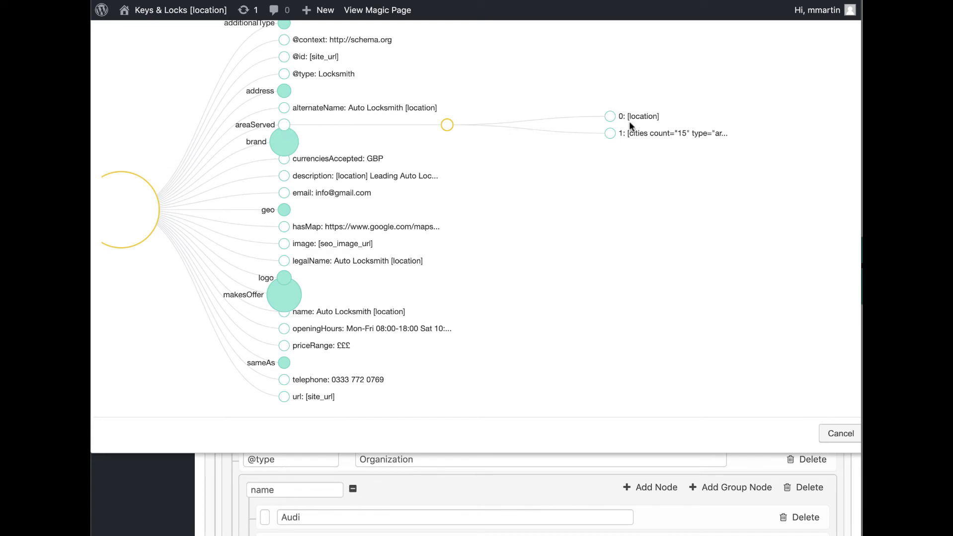
scroll(406, 181, up, 2)
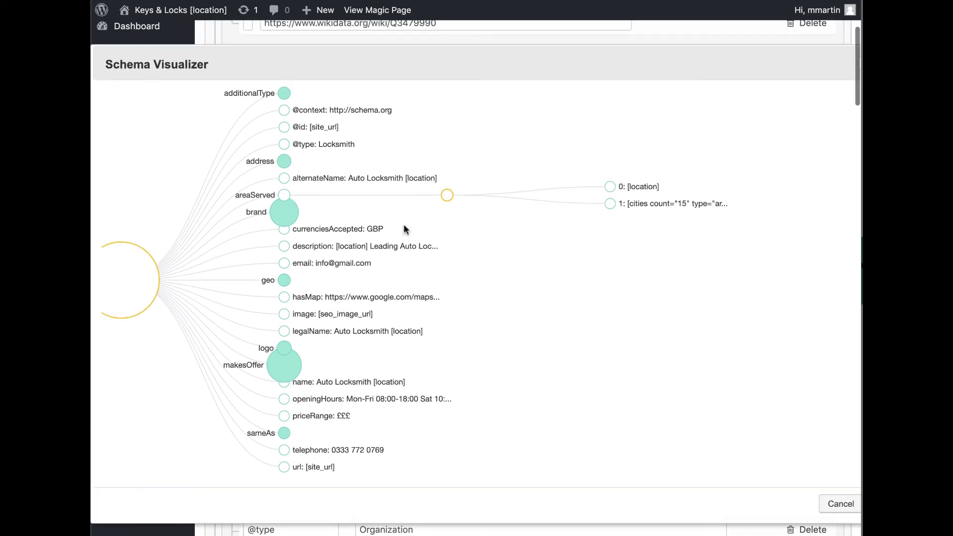
click(284, 196)
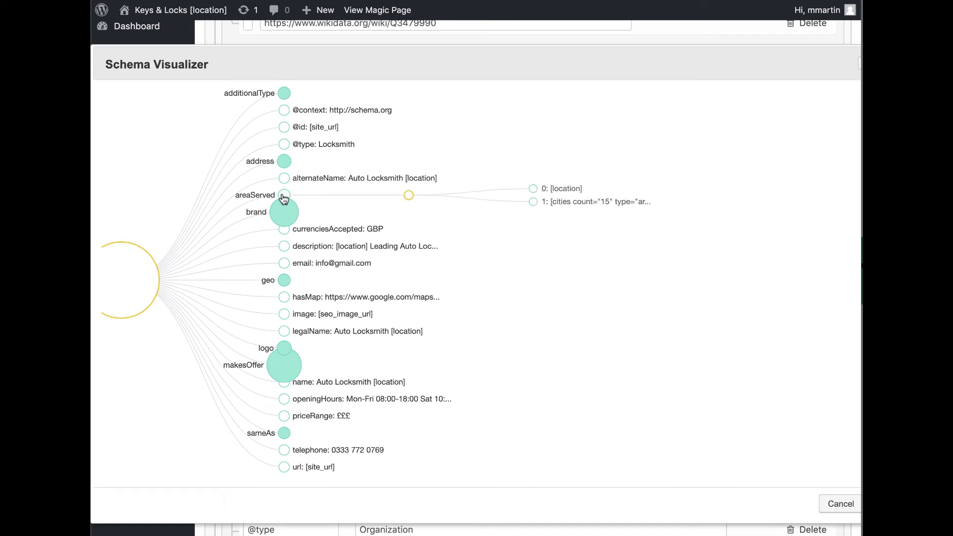
click(284, 195)
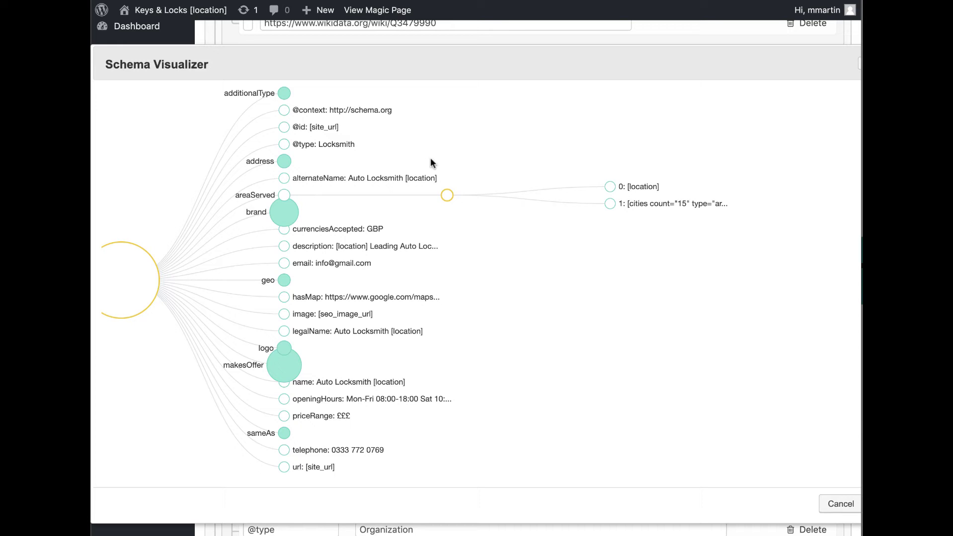
click(283, 162)
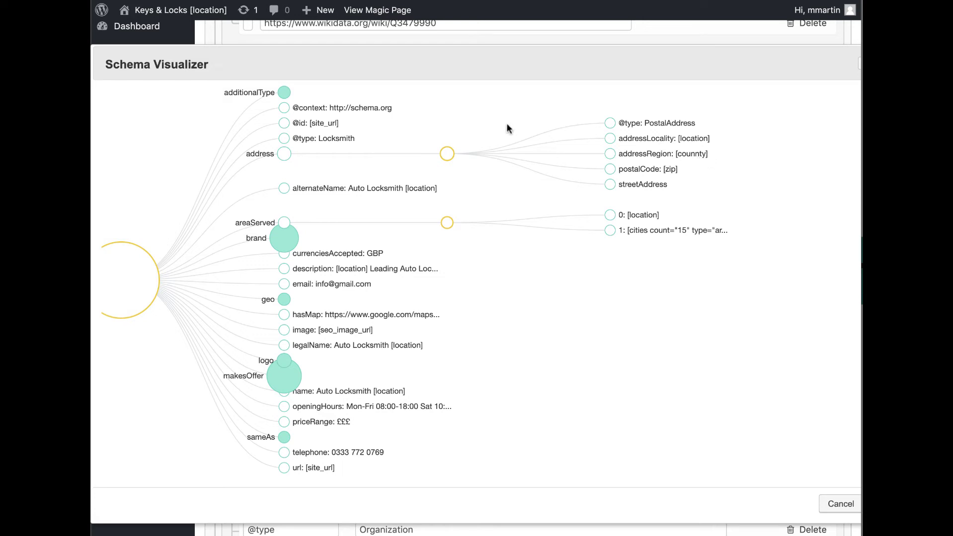
click(280, 158)
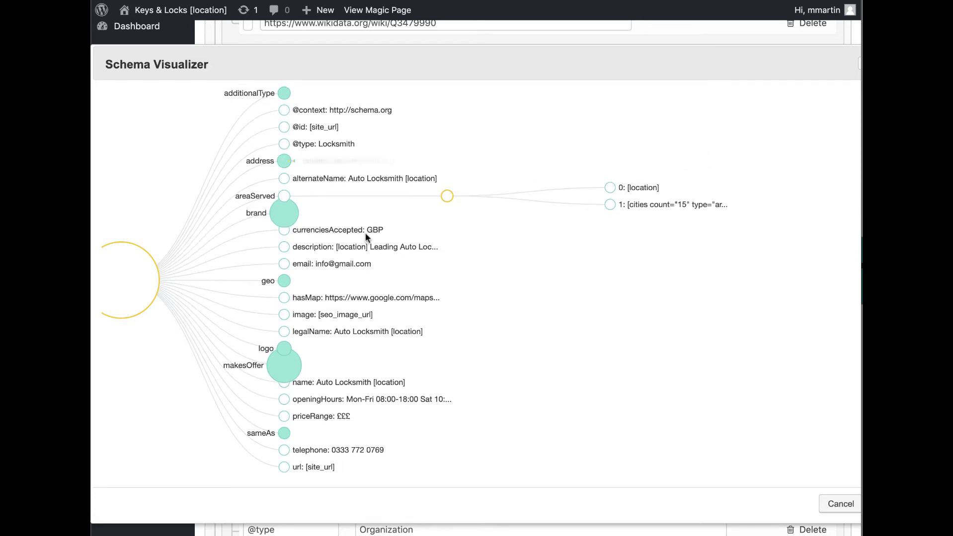
scroll(366, 232, down, 3)
scroll(366, 232, up, 2)
scroll(365, 234, up, 3)
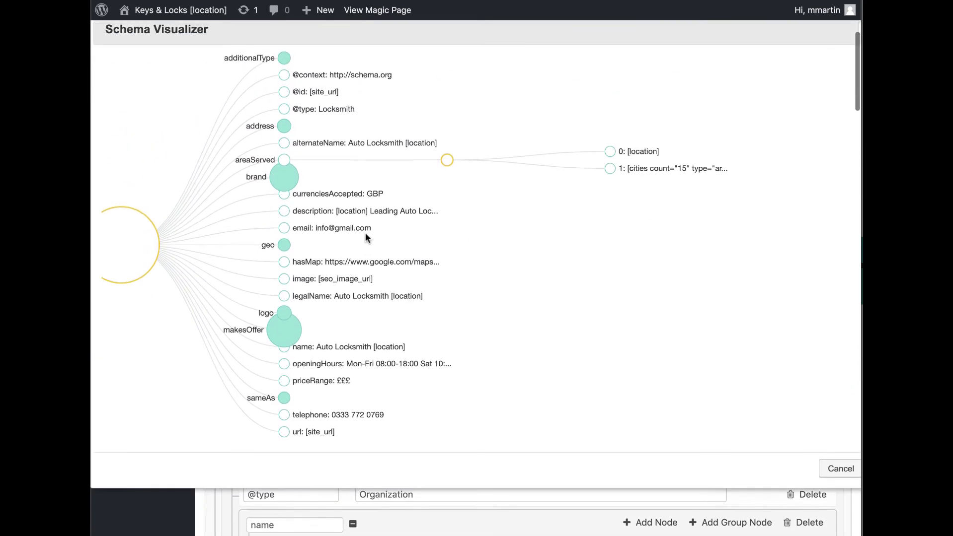
scroll(367, 239, down, 2)
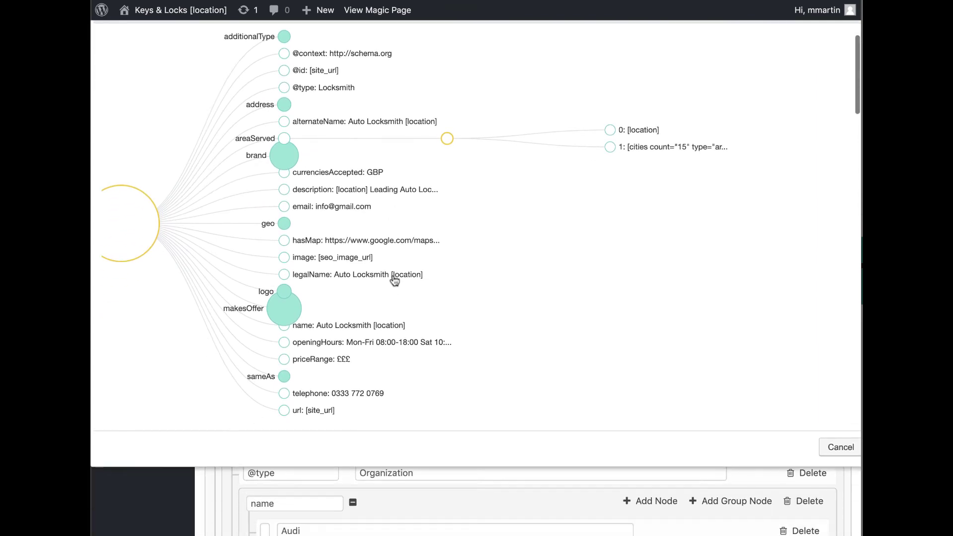
scroll(347, 216, up, 3)
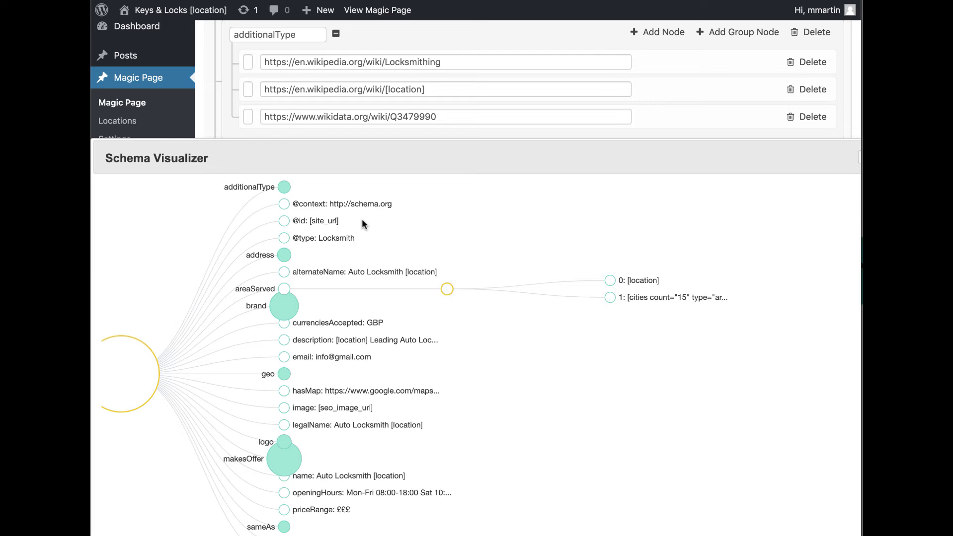
scroll(365, 219, down, 3)
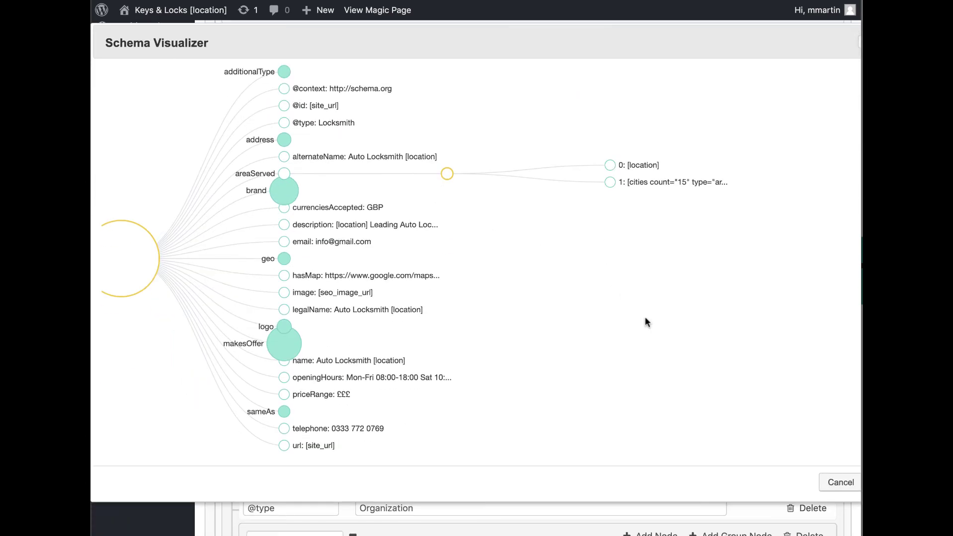
click(840, 482)
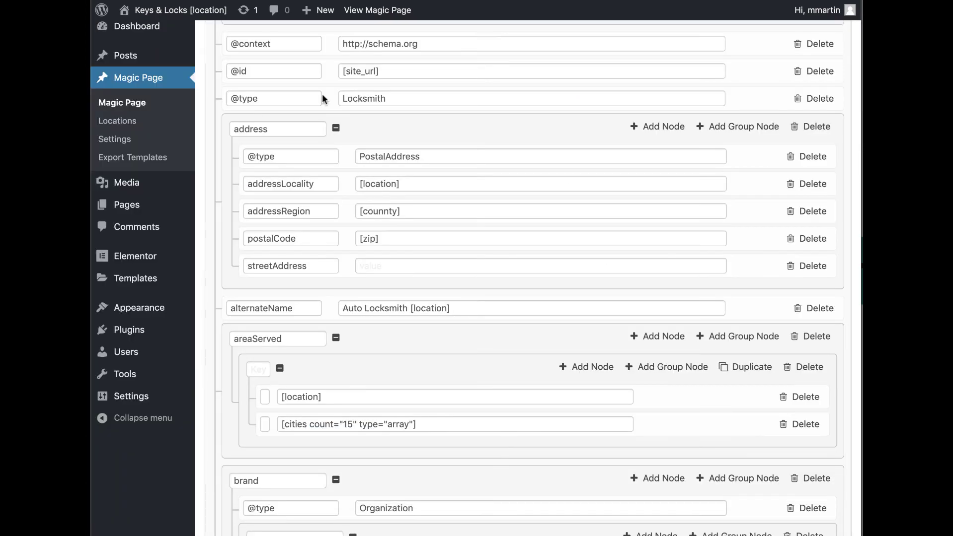
scroll(354, 123, up, 5)
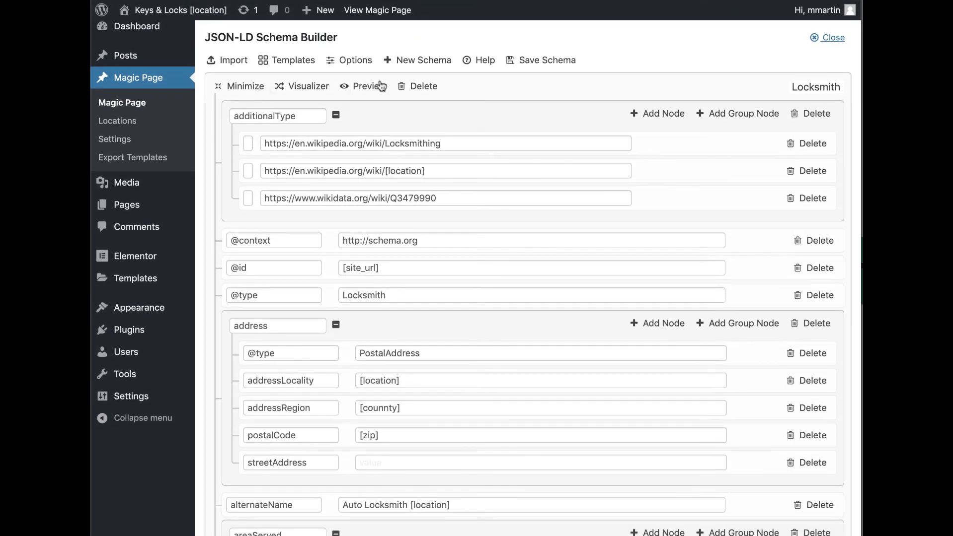
click(381, 86)
scroll(359, 163, down, 5)
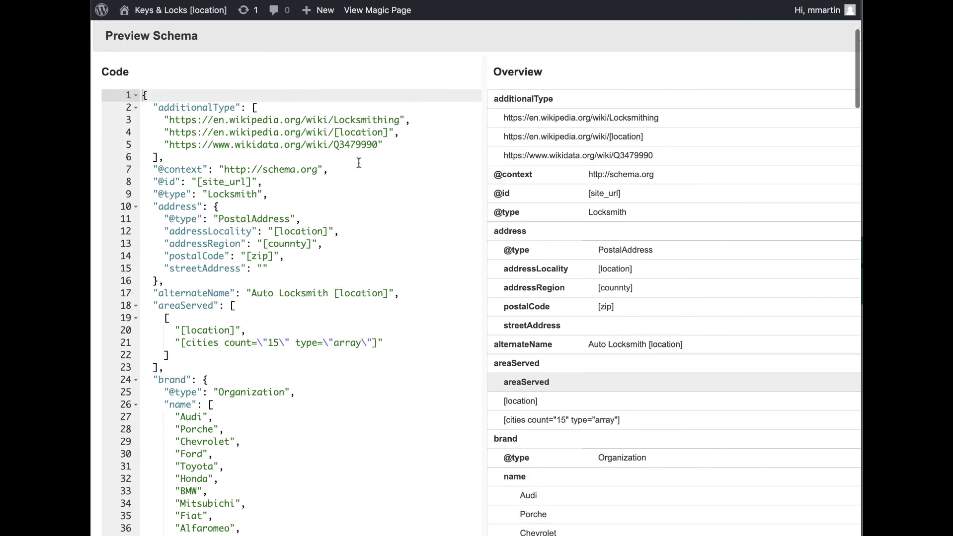
scroll(306, 319, down, 10)
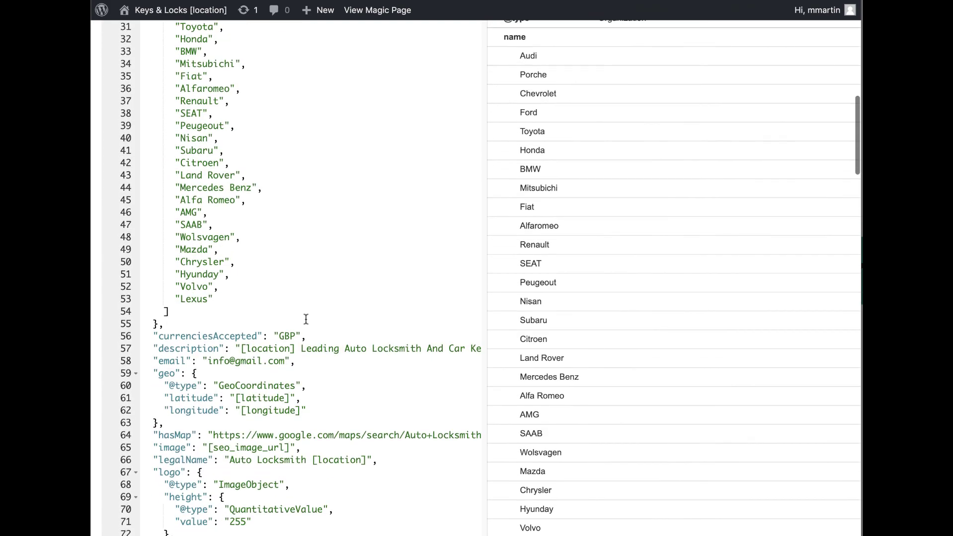
scroll(368, 298, down, 20)
scroll(370, 299, up, 20)
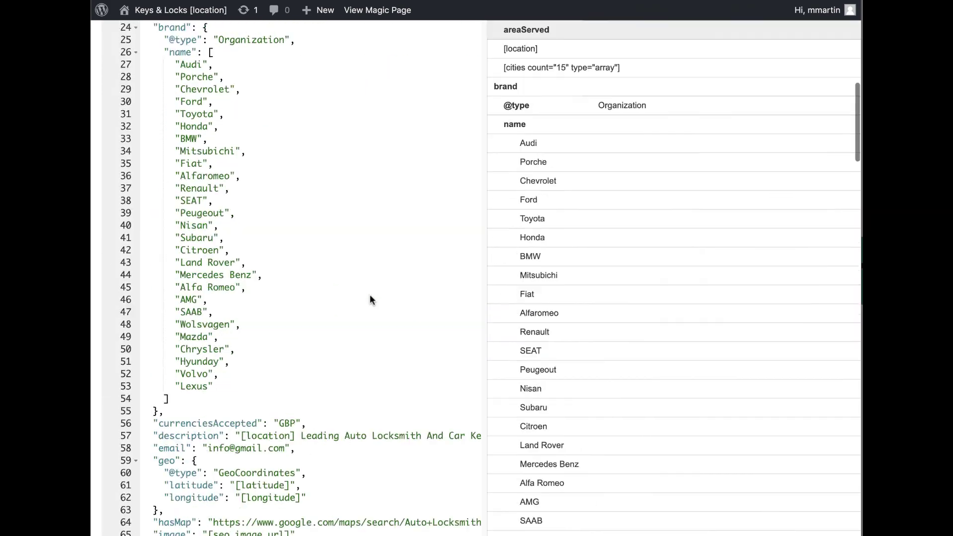
scroll(370, 299, up, 12)
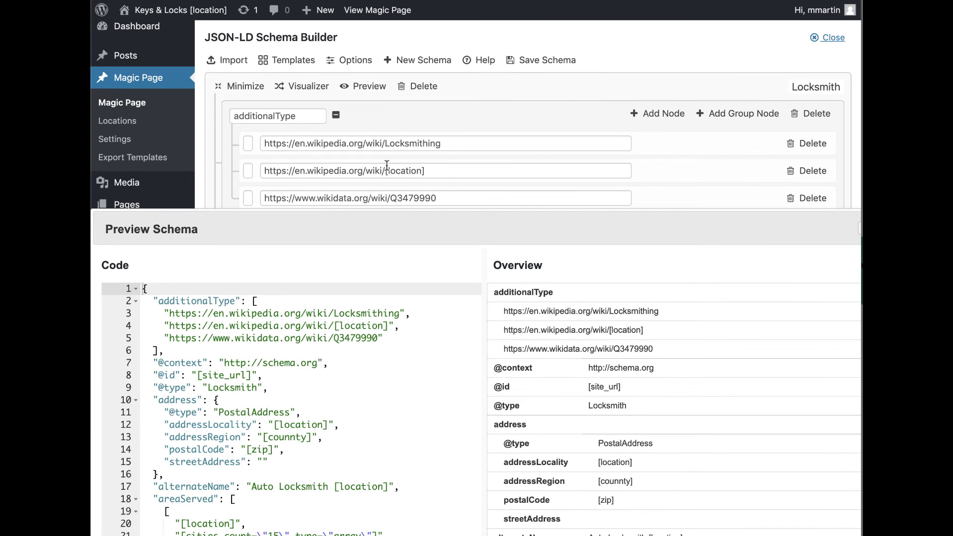
scroll(707, 224, right, 2)
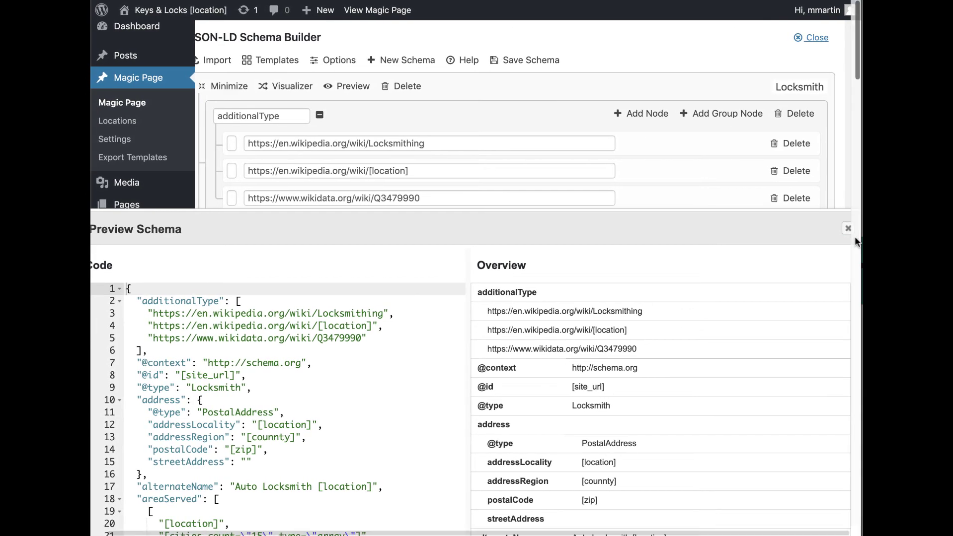
click(847, 229)
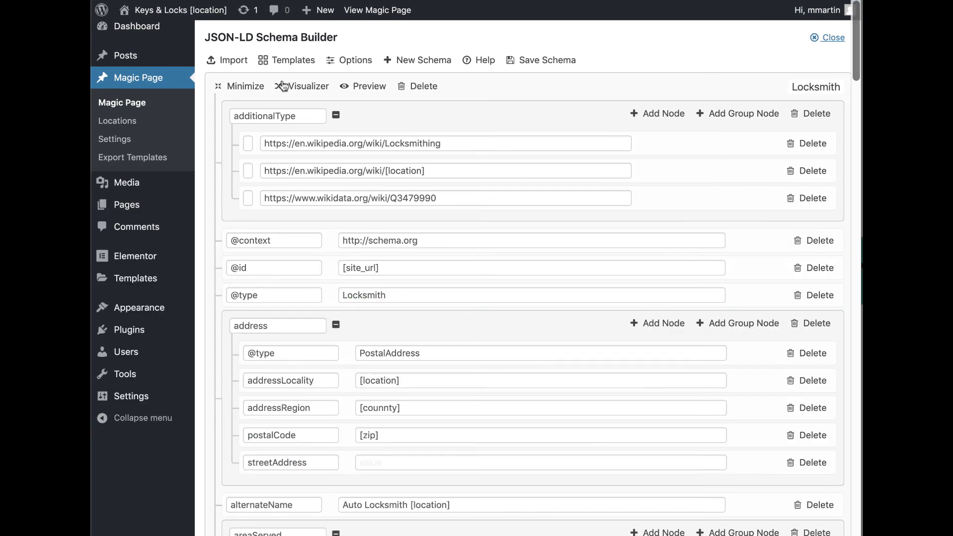
Export the saved auto locksmith schema templates to a file via Import/Export
click(293, 66)
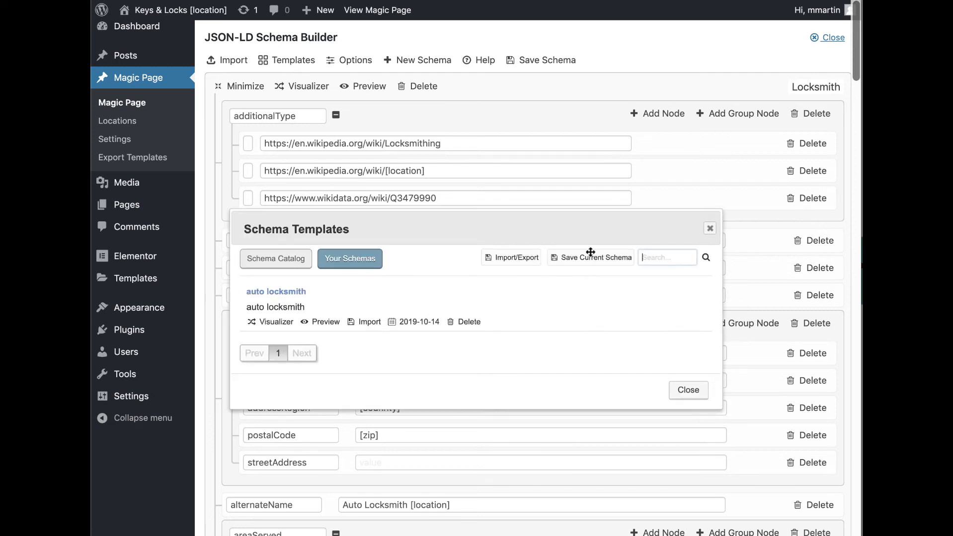
click(366, 259)
click(515, 258)
click(397, 283)
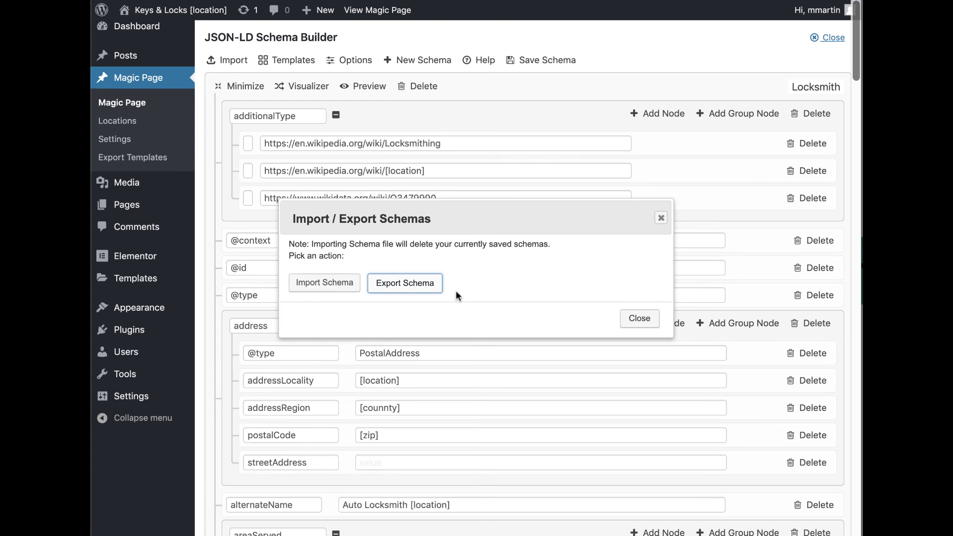
Import the most recent schemas JSON file and close the Schema Templates list
click(339, 286)
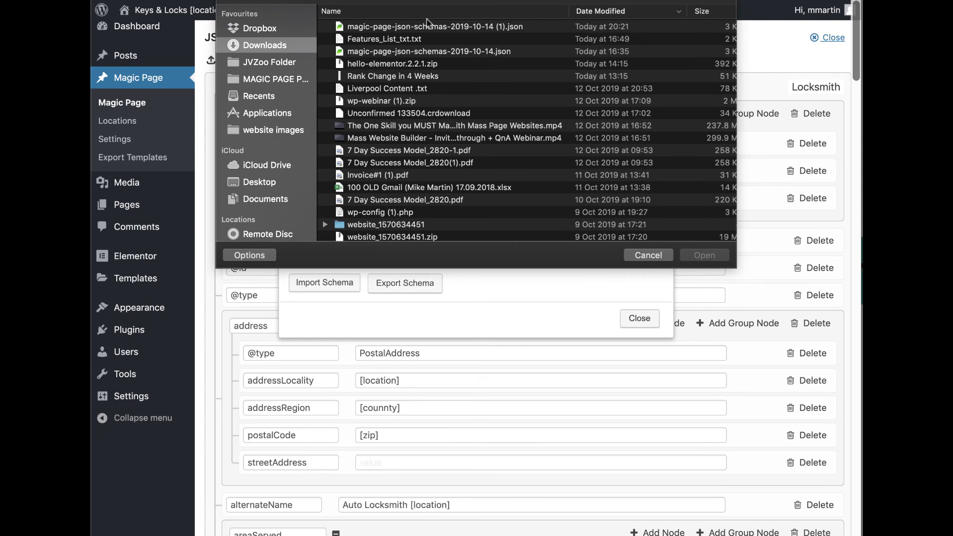
double_click(425, 27)
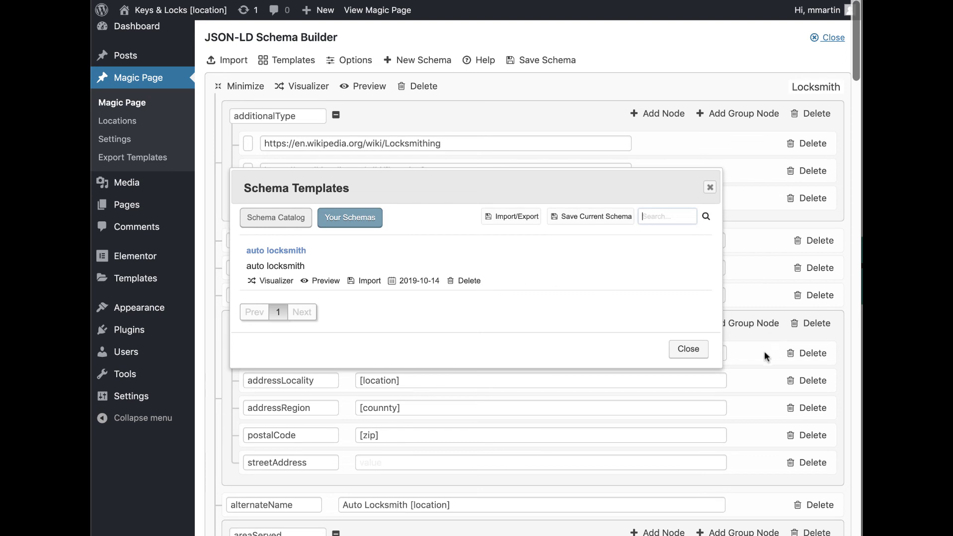
click(689, 349)
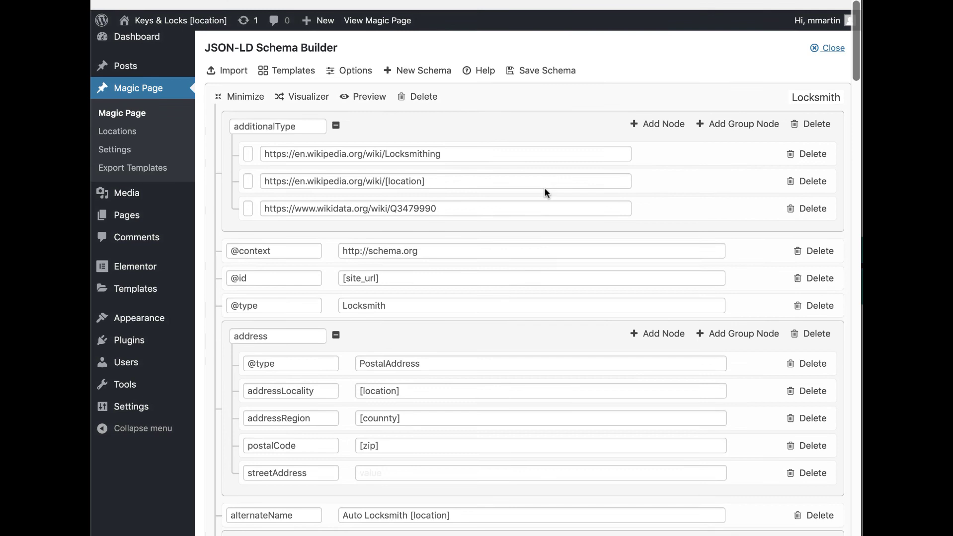